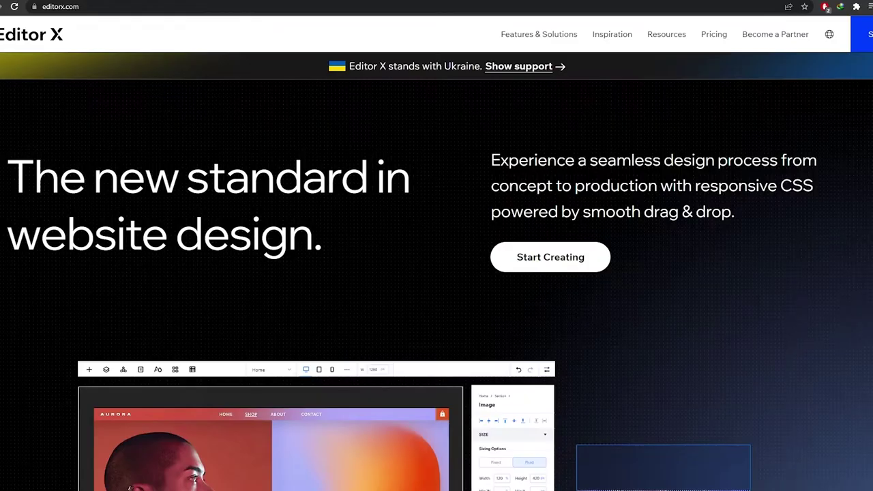
Browse the Wix home page and begin signing up to build a website
scroll(321, 220, down, 2)
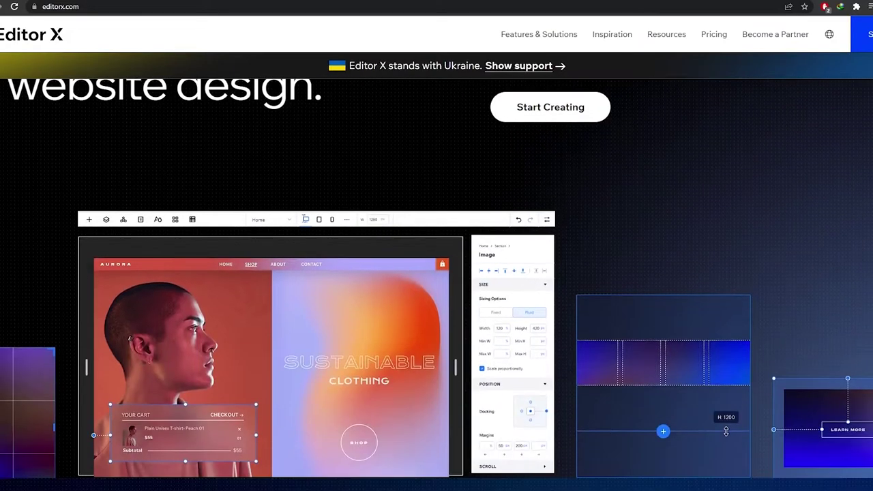
scroll(321, 220, up, 2)
scroll(321, 220, down, 3)
scroll(310, 239, down, 5)
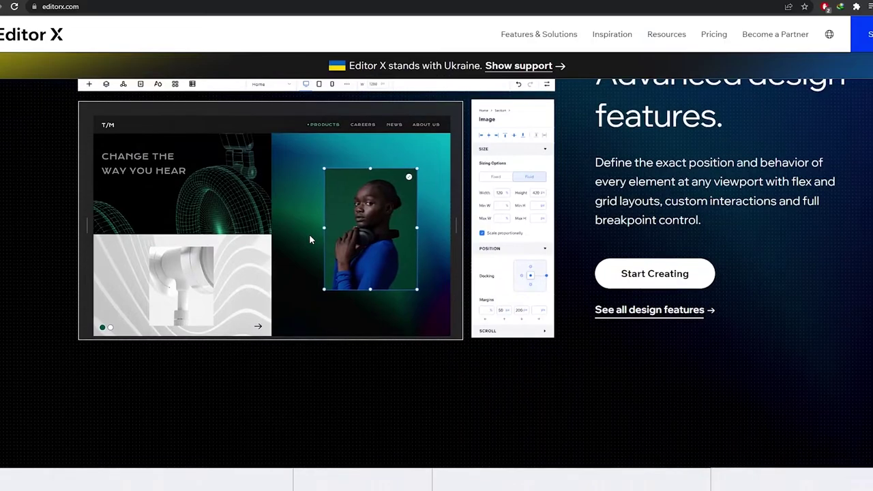
scroll(308, 239, up, 3)
scroll(309, 239, up, 5)
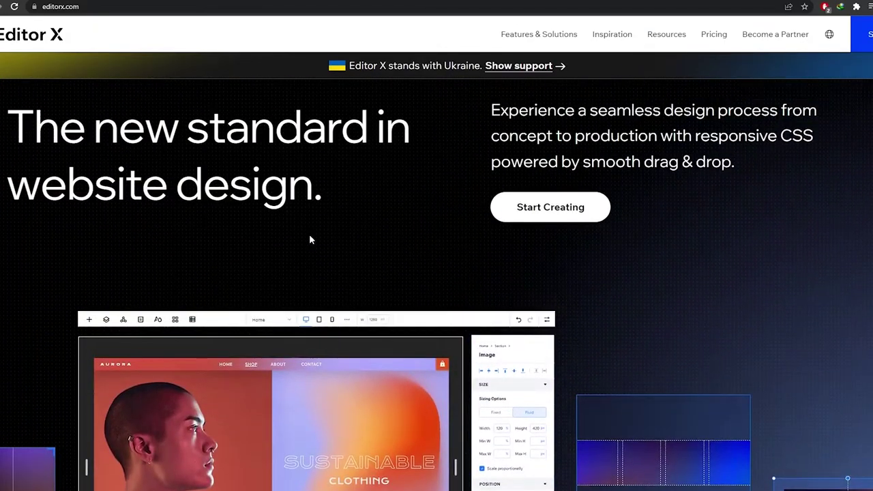
scroll(308, 239, down, 2)
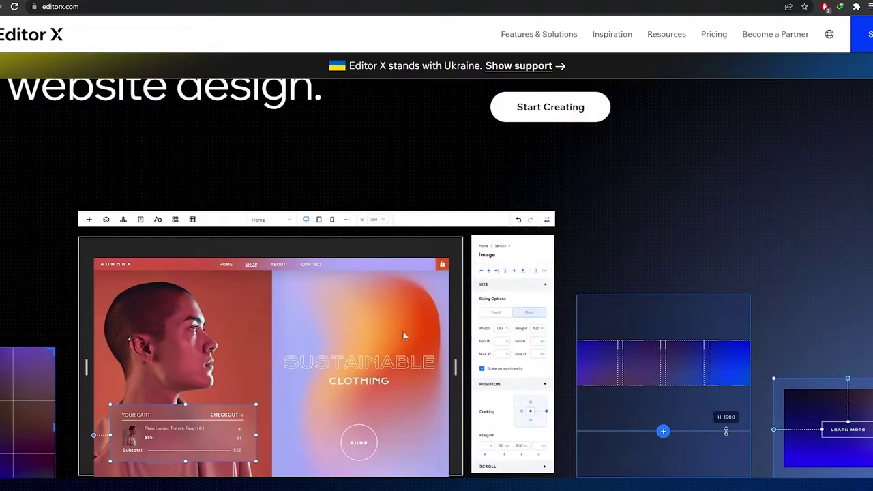
scroll(403, 336, down, 5)
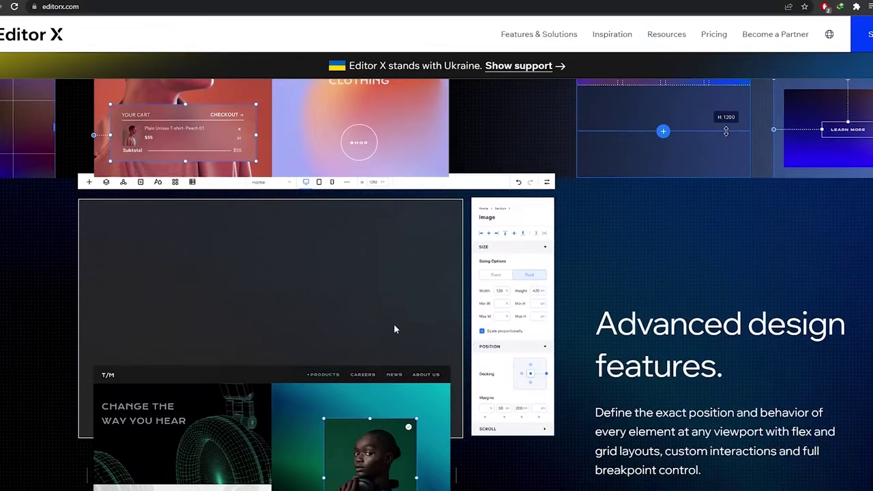
scroll(400, 334, up, 5)
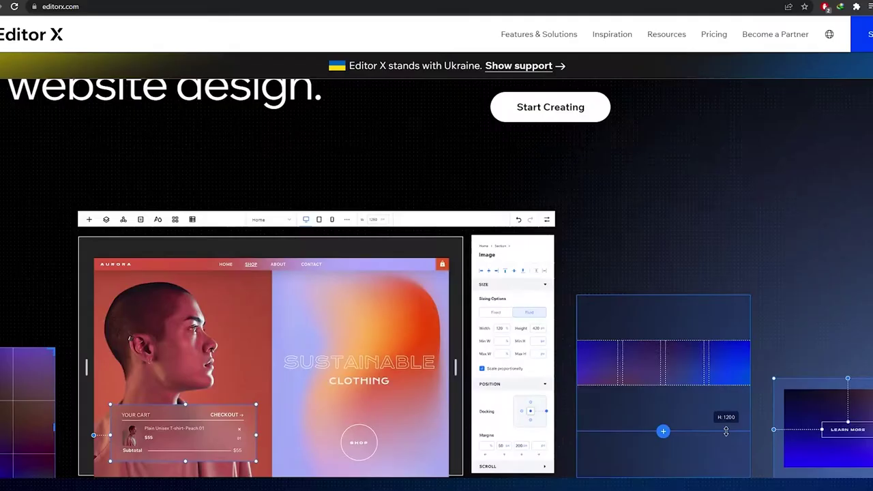
scroll(228, 236, up, 2)
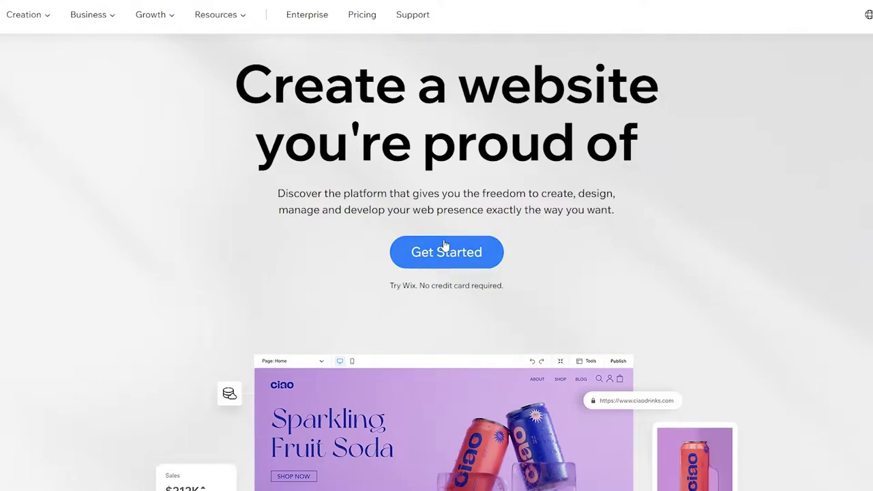
click(472, 259)
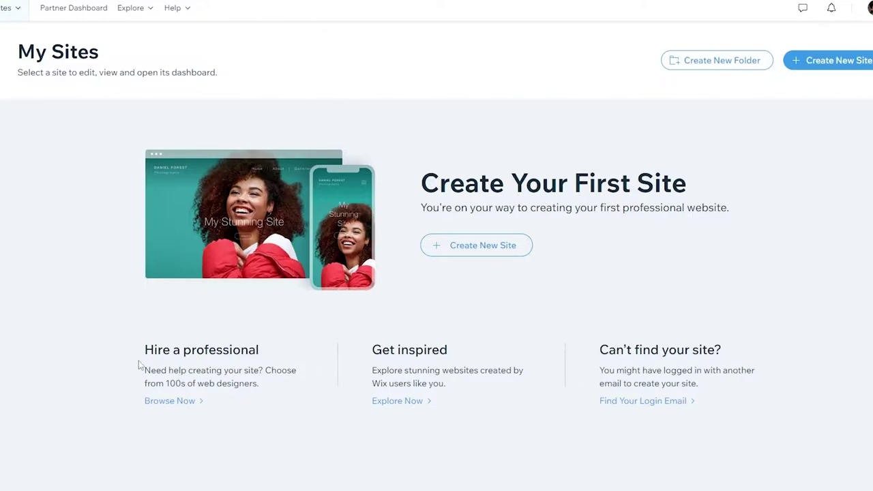
Create a new site from My Sites to reach the Editor X start page
scroll(163, 362, down, 2)
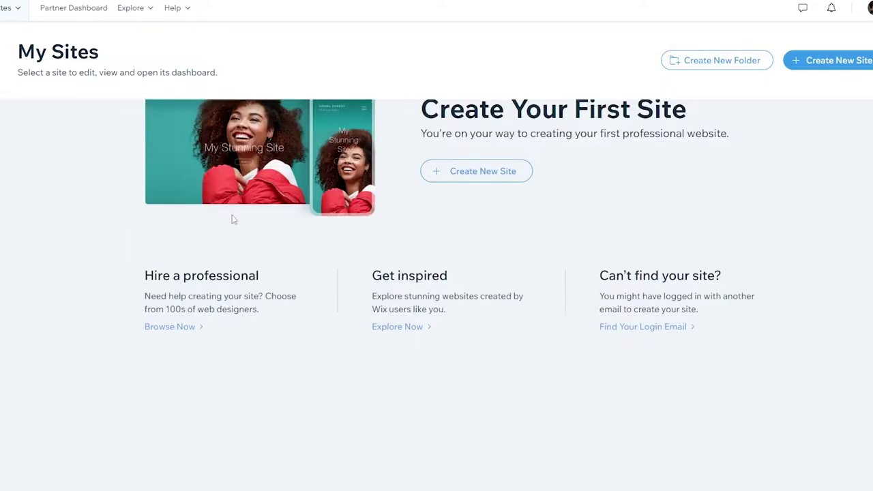
scroll(384, 243, up, 2)
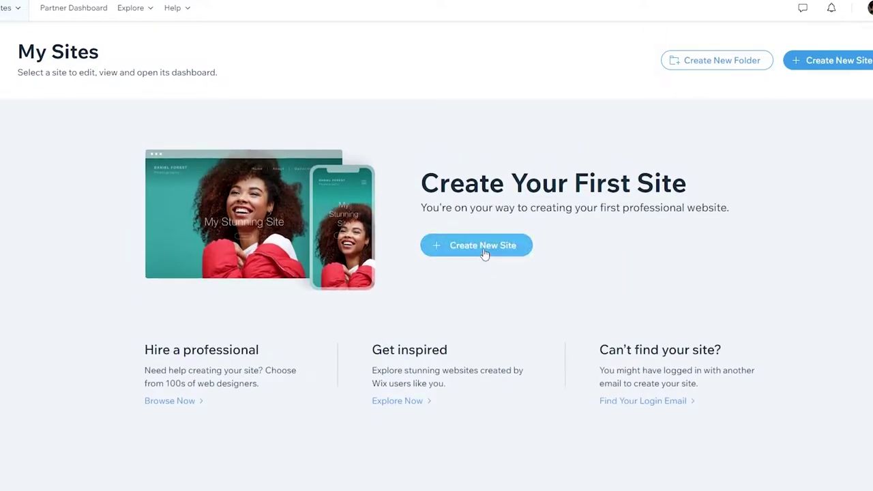
click(482, 246)
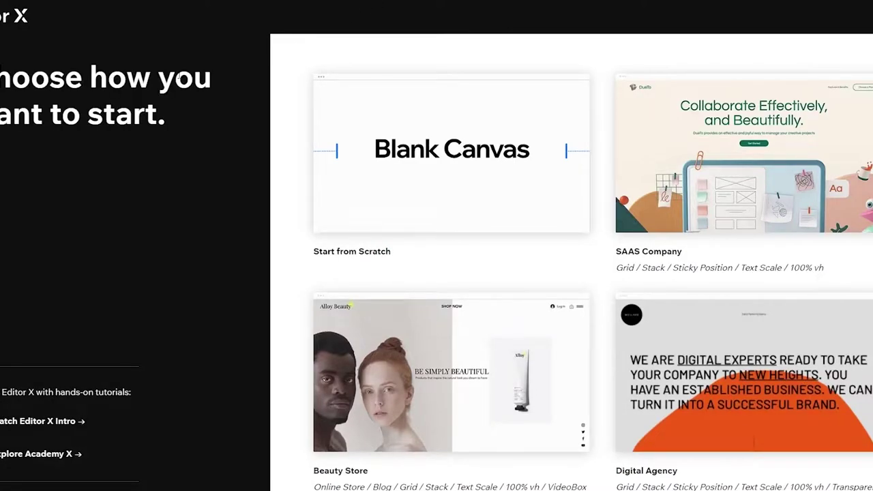
Browse the full template gallery and preview the Fitness Studio template
scroll(657, 167, down, 5)
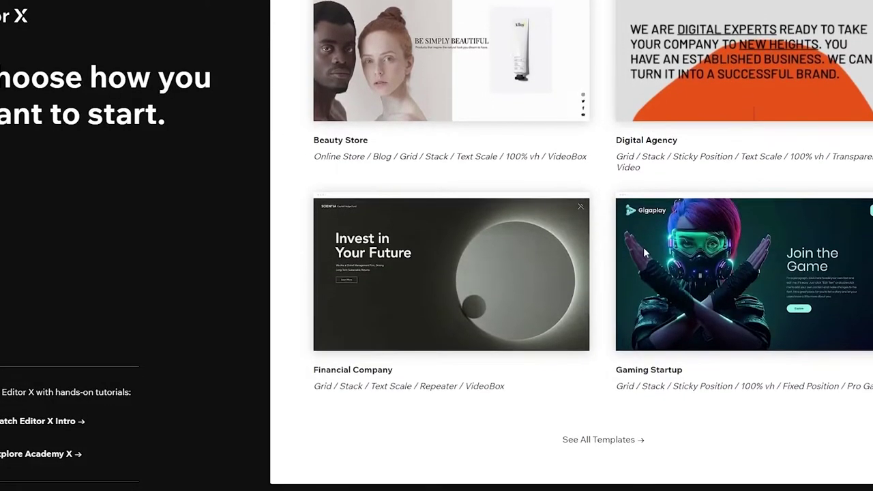
click(581, 440)
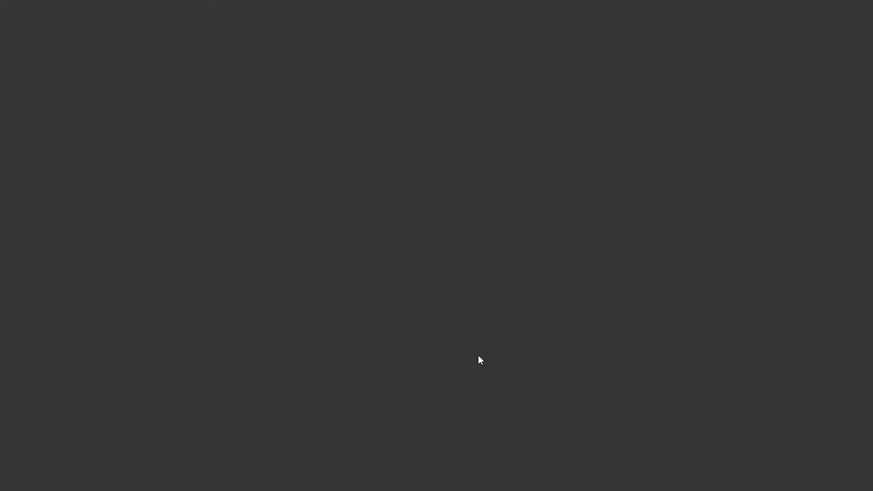
scroll(403, 239, down, 3)
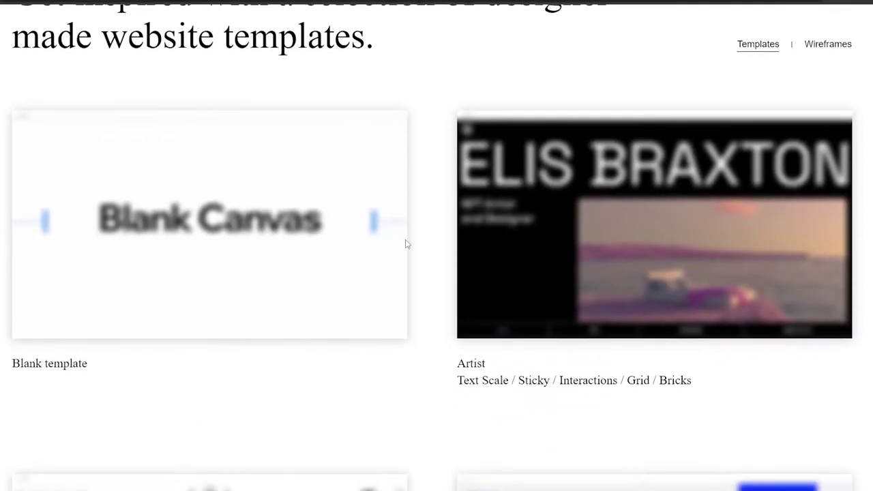
scroll(405, 230, down, 6)
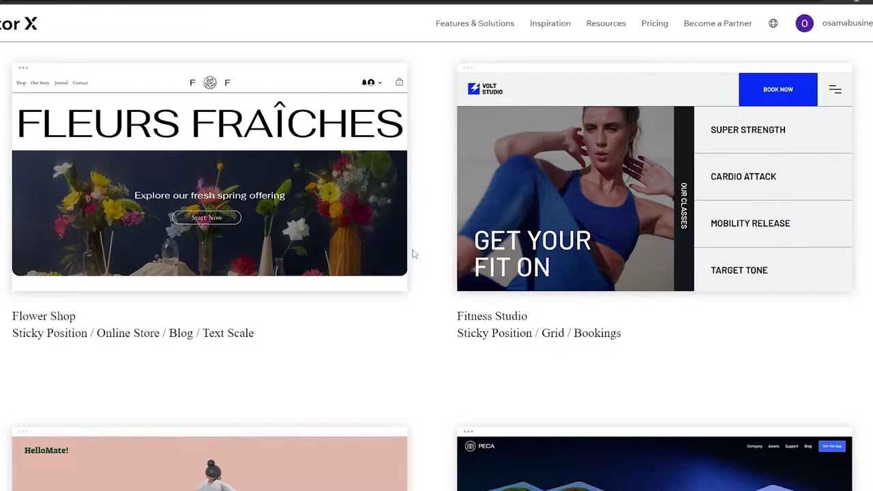
scroll(413, 258, down, 5)
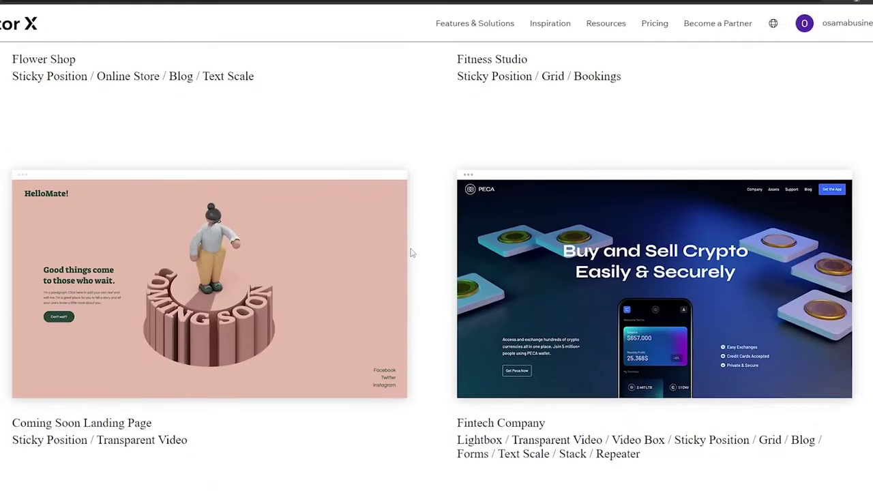
scroll(429, 272, down, 5)
scroll(451, 307, up, 15)
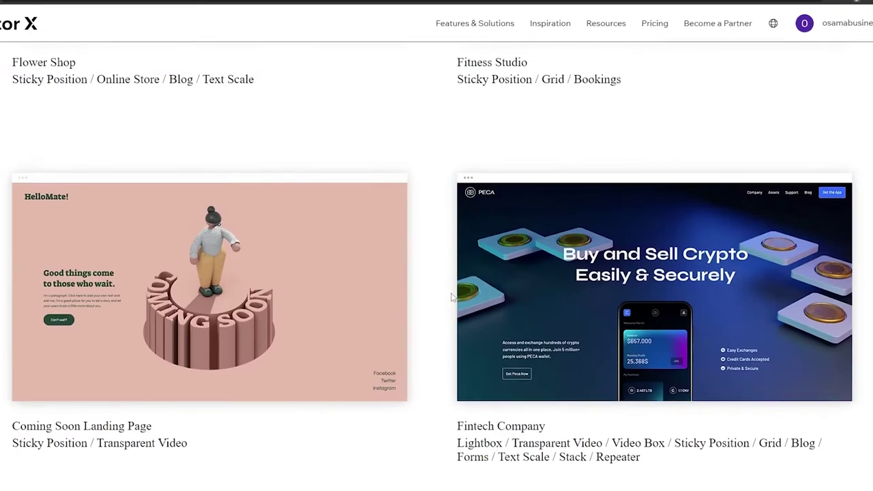
scroll(454, 305, down, 3)
scroll(444, 284, down, 10)
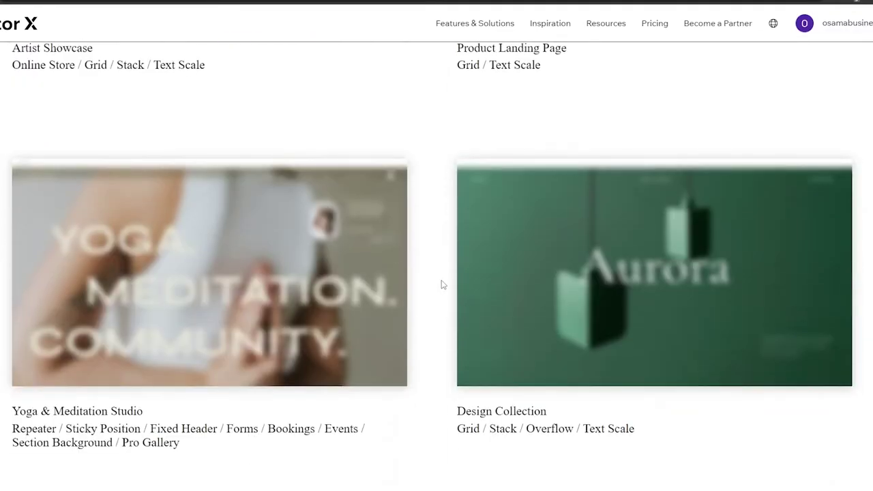
scroll(445, 286, up, 8)
scroll(445, 287, up, 4)
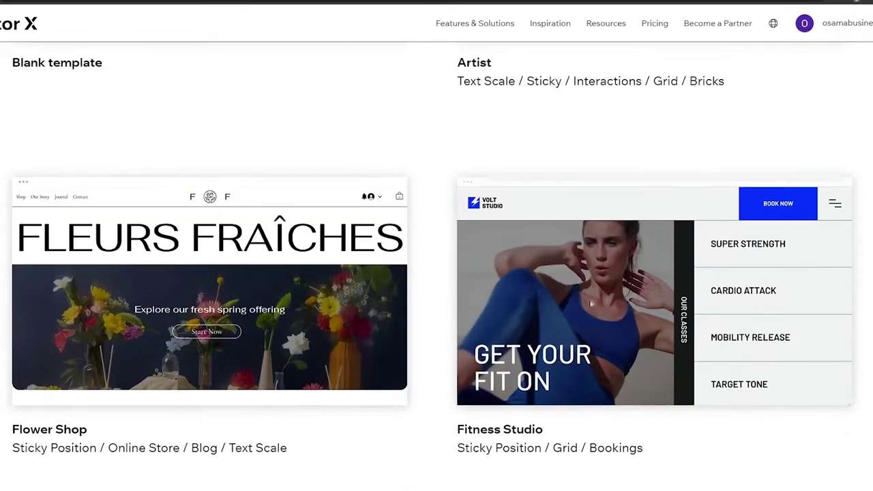
scroll(678, 306, down, 1)
click(661, 173)
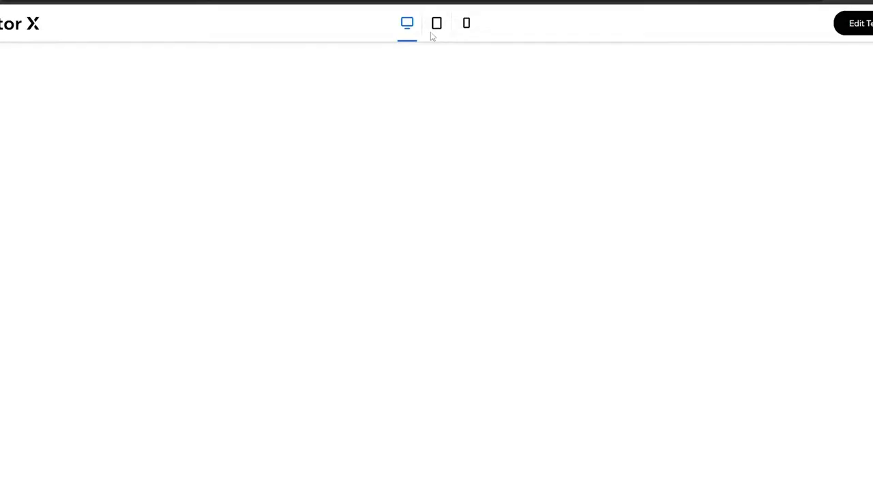
Scroll through the Fitness Studio preview and open it with Edit Template
scroll(345, 140, down, 3)
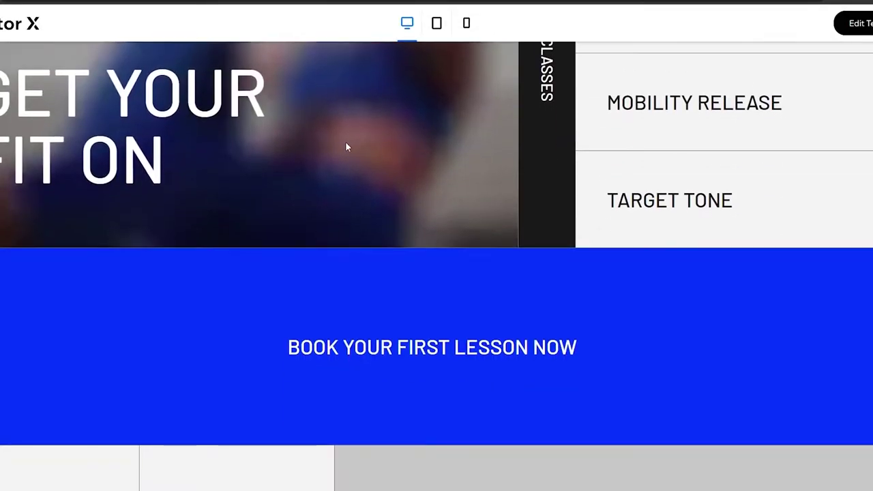
scroll(352, 164, up, 3)
scroll(350, 171, down, 12)
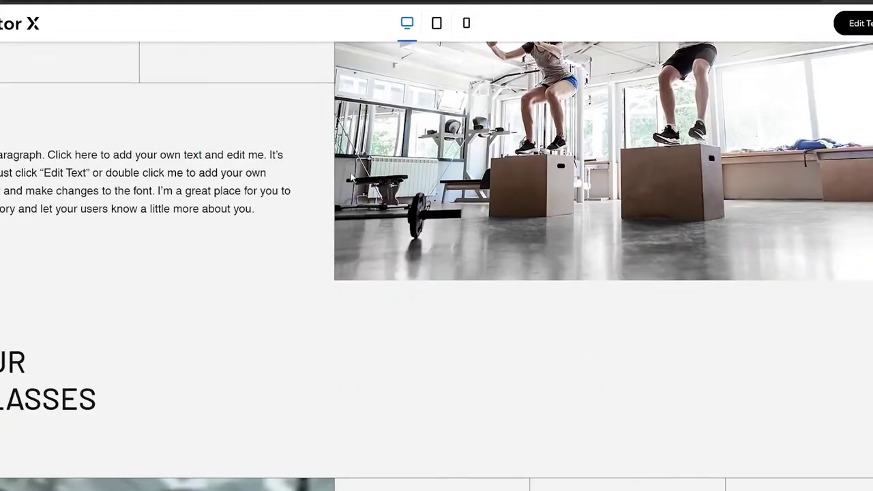
scroll(351, 178, down, 10)
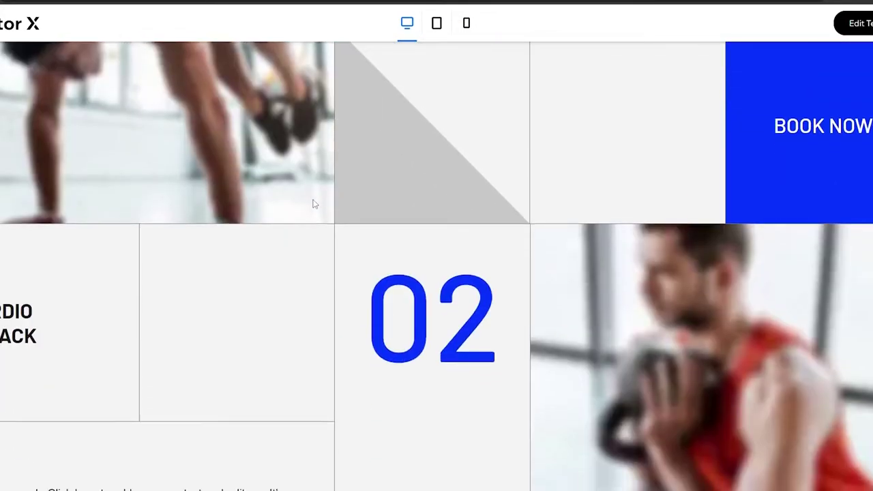
scroll(314, 206, up, 15)
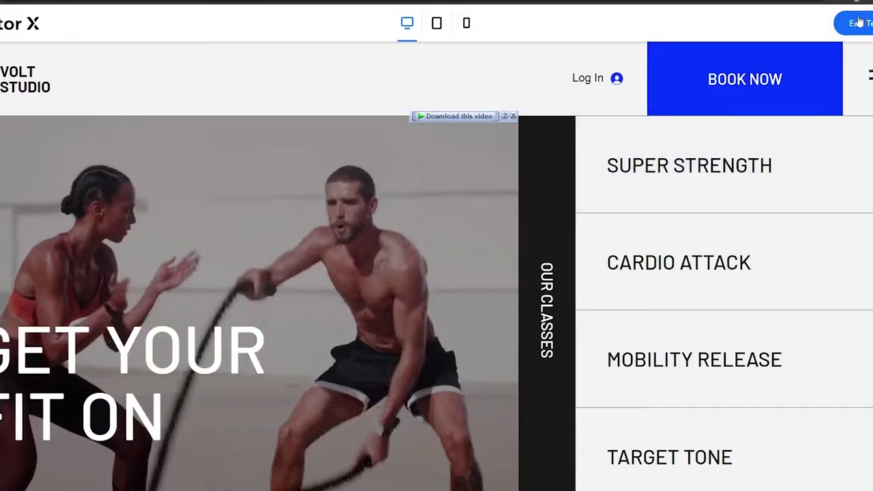
click(860, 23)
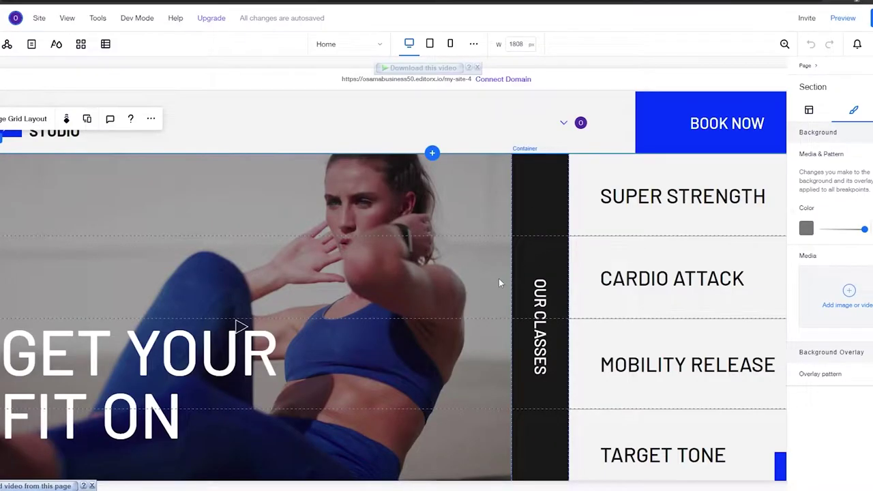
Look past the hero and Book Your First Lesson banner, then start another new Wix site
scroll(496, 283, down, 4)
scroll(496, 286, down, 2)
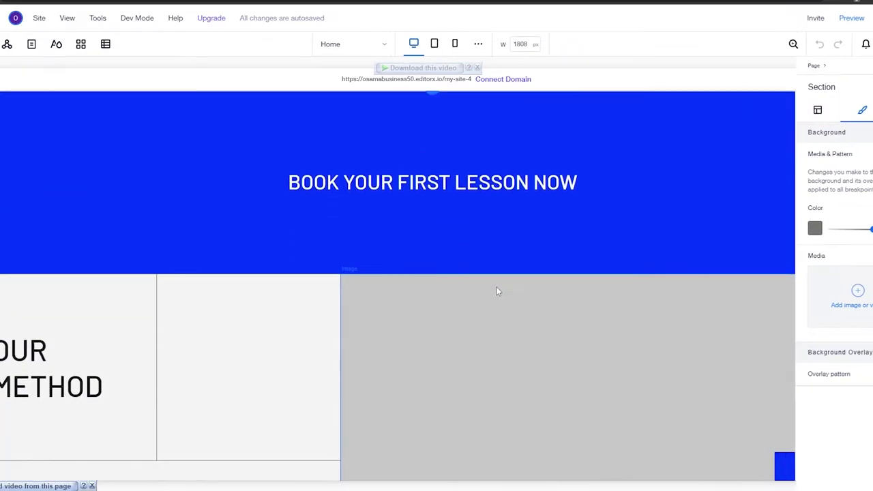
scroll(496, 286, down, 5)
scroll(501, 177, up, 7)
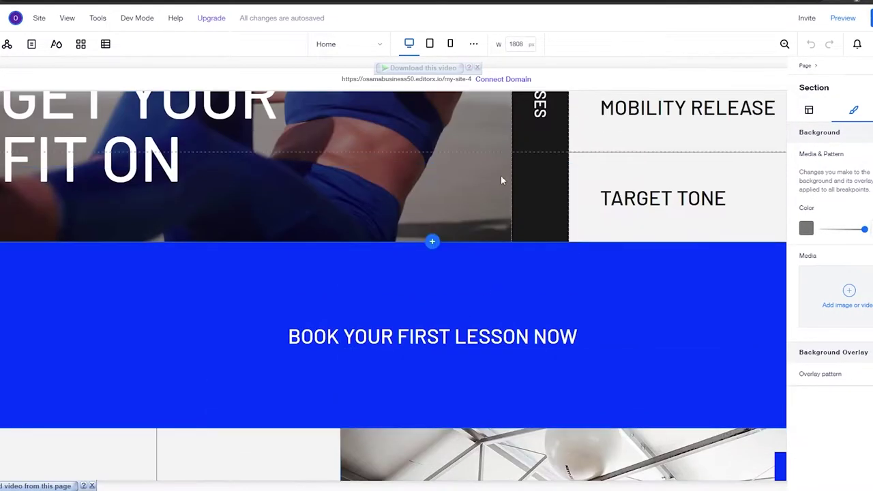
scroll(500, 180, up, 4)
scroll(440, 208, down, 2)
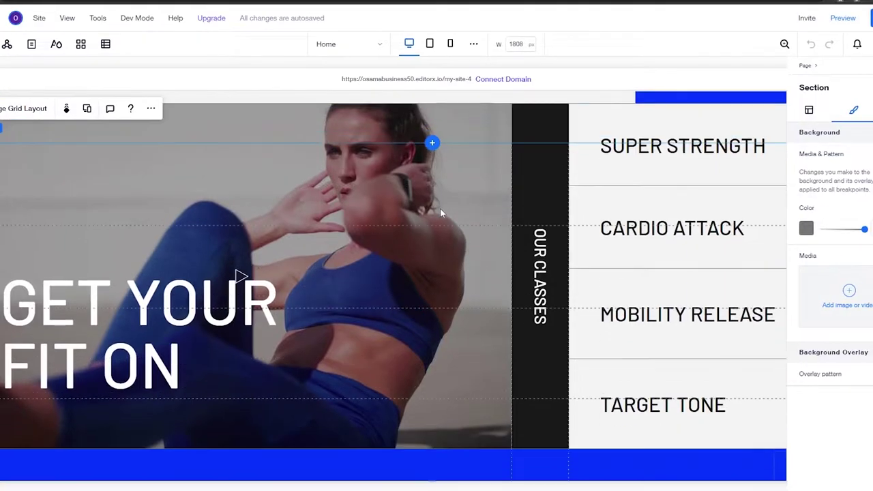
scroll(441, 205, up, 2)
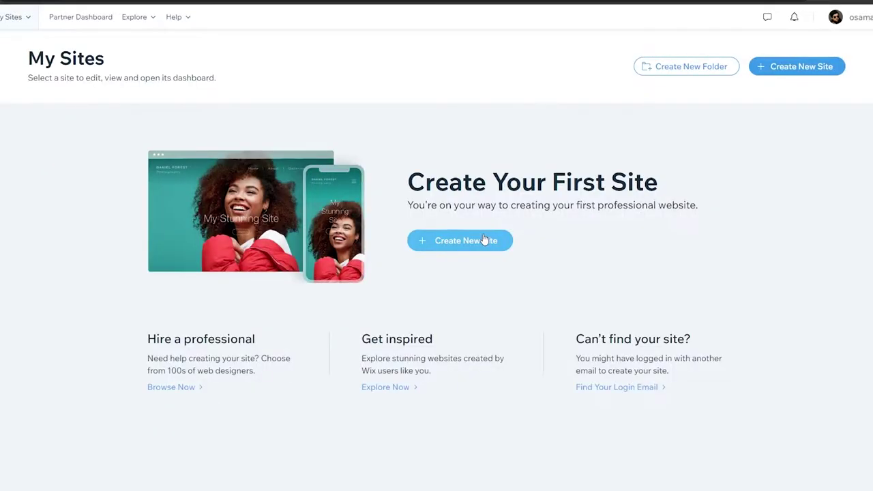
click(482, 235)
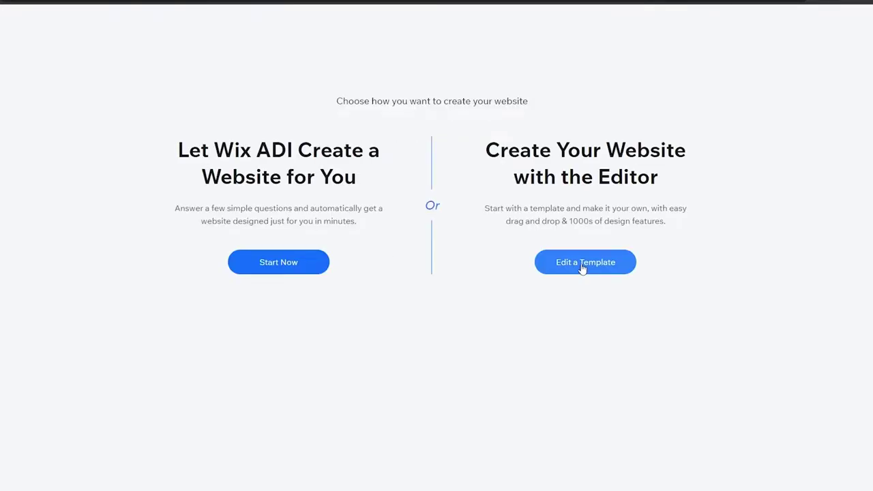
Open the Wix template gallery and scroll through All Website Templates
click(571, 252)
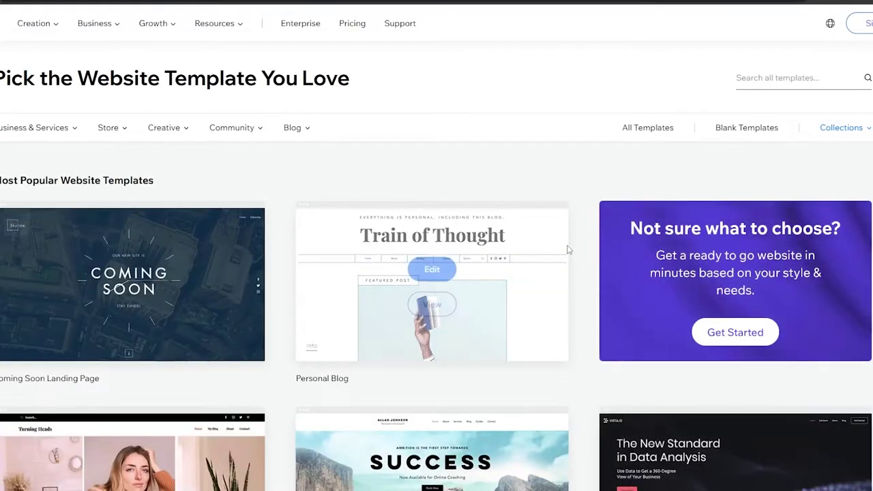
scroll(267, 283, down, 2)
scroll(273, 282, down, 3)
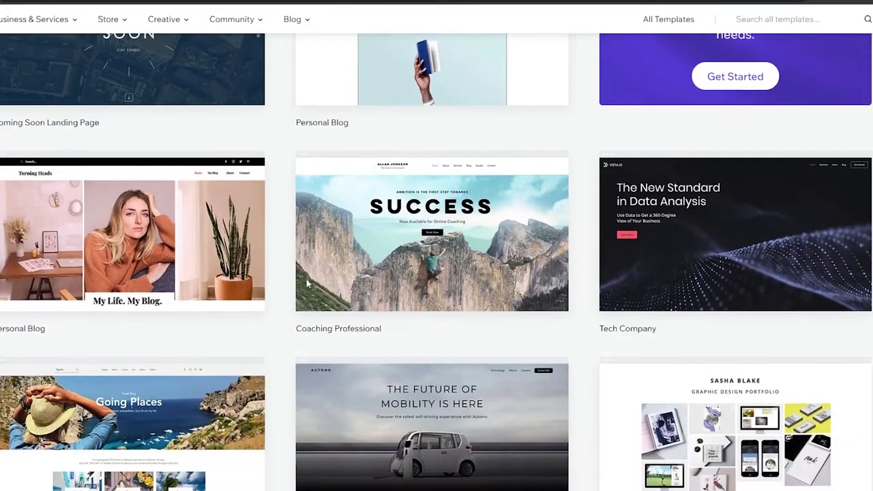
scroll(692, 236, down, 2)
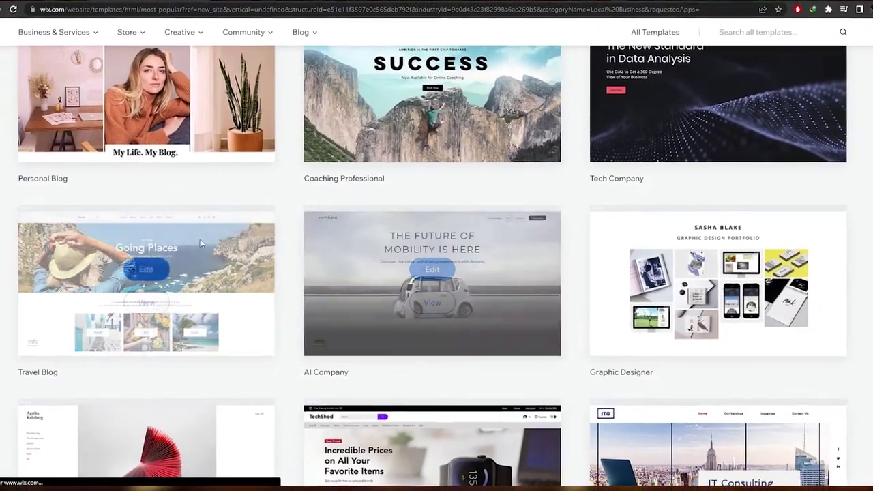
scroll(198, 242, down, 3)
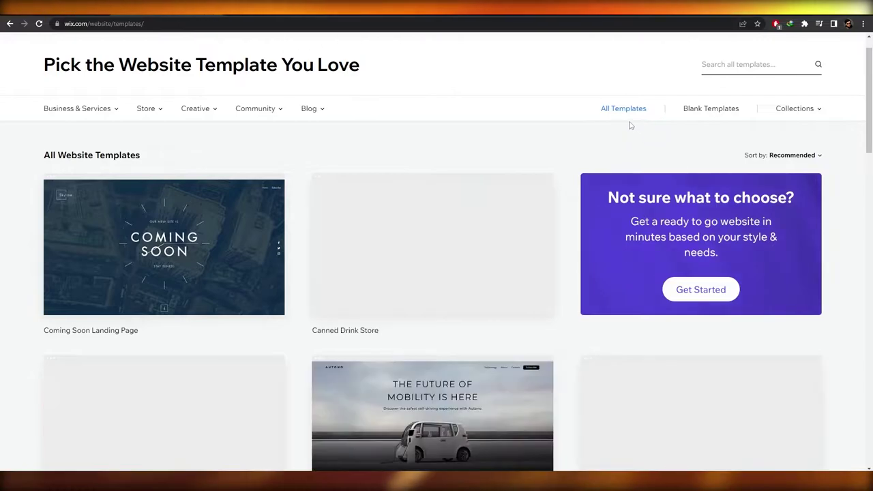
scroll(285, 204, down, 2)
scroll(285, 204, down, 2)
Edit the Design Blog template, scroll to its LATEST section, then return to Editor X
mouse_move(163, 218)
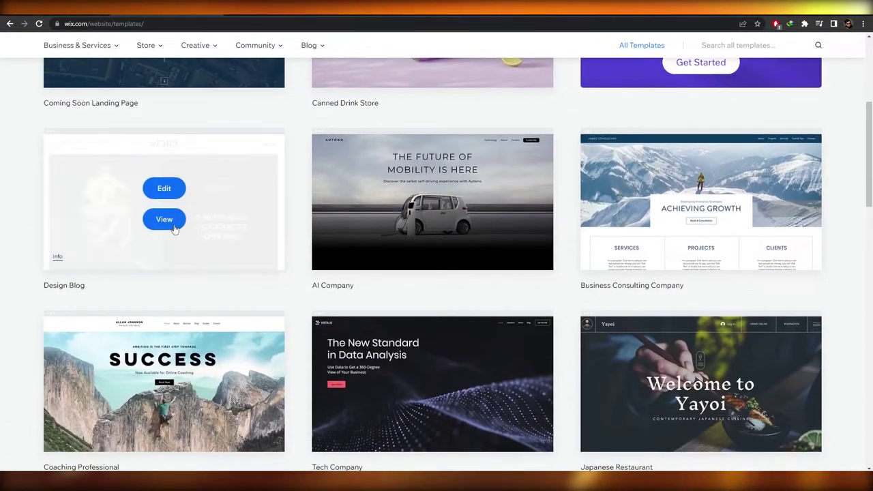
click(171, 190)
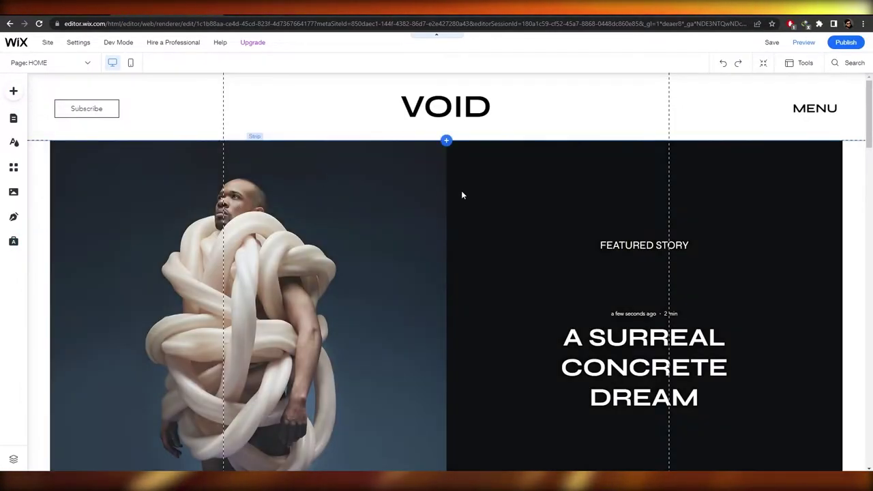
scroll(456, 203, down, 5)
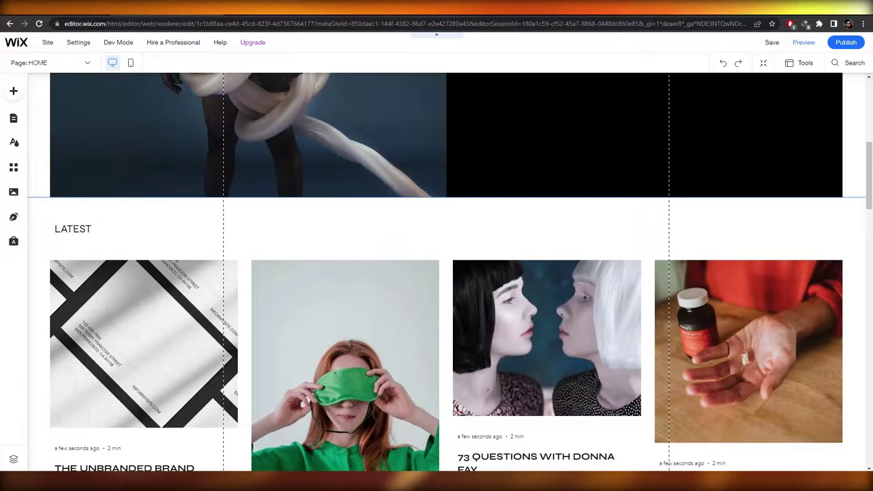
key(alt+Tab)
Maximize the window, select the hero background video and show its Interactions settings
double_click(688, 51)
scroll(409, 273, down, 10)
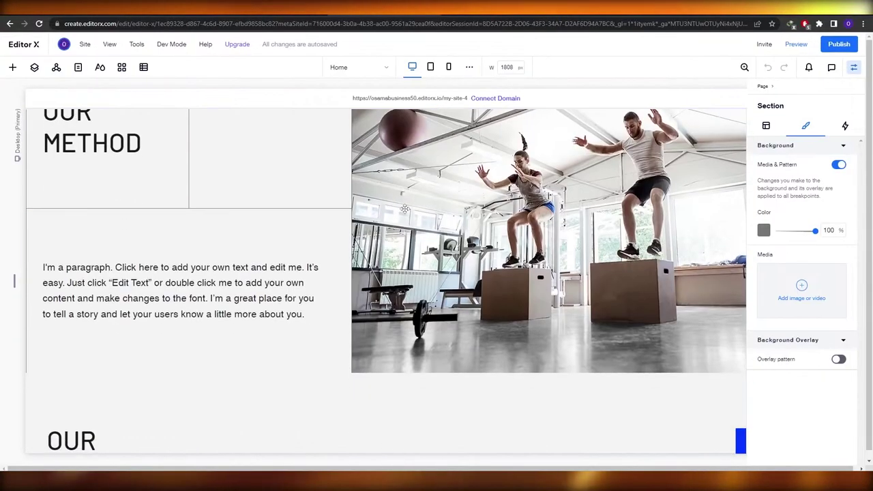
scroll(409, 273, up, 5)
scroll(409, 273, up, 5)
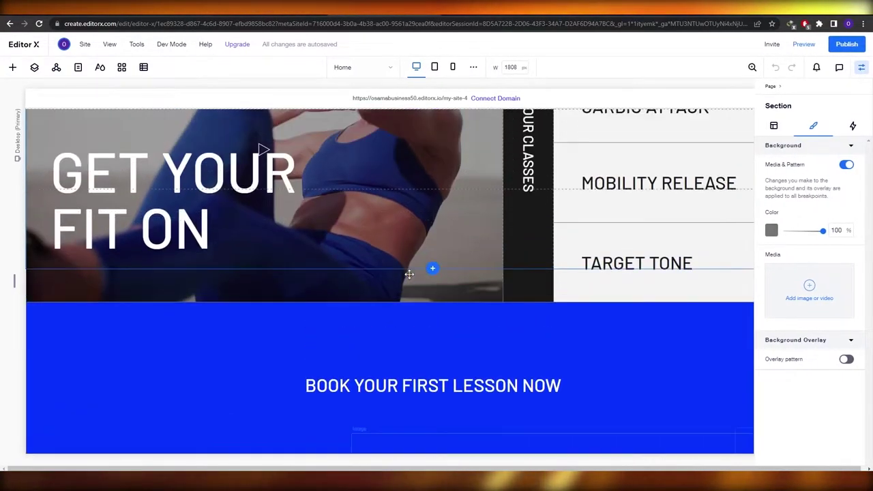
scroll(409, 274, up, 2)
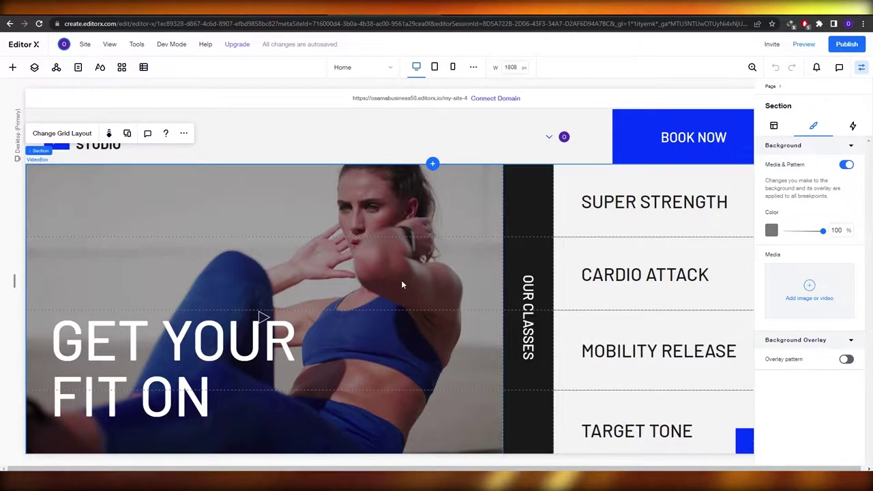
click(401, 281)
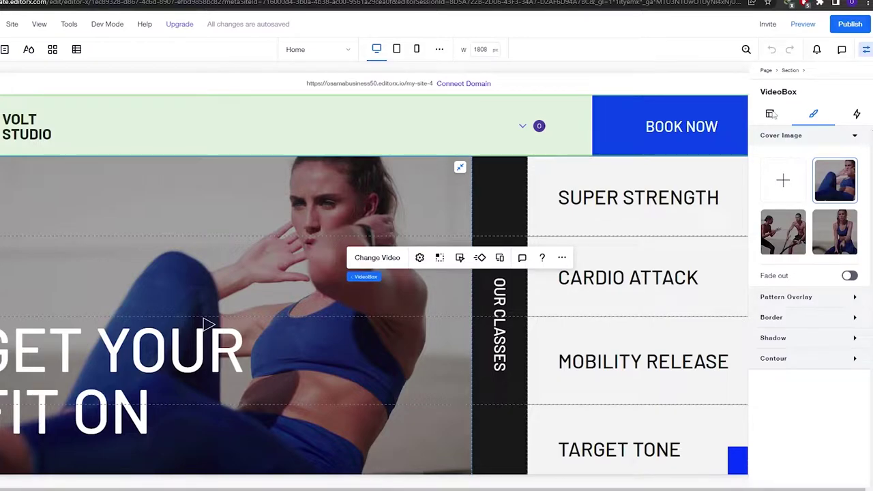
click(864, 50)
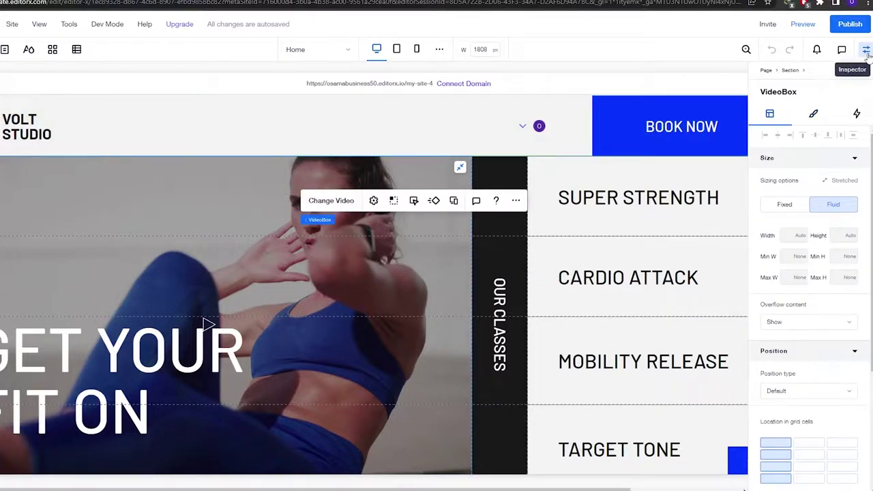
click(814, 115)
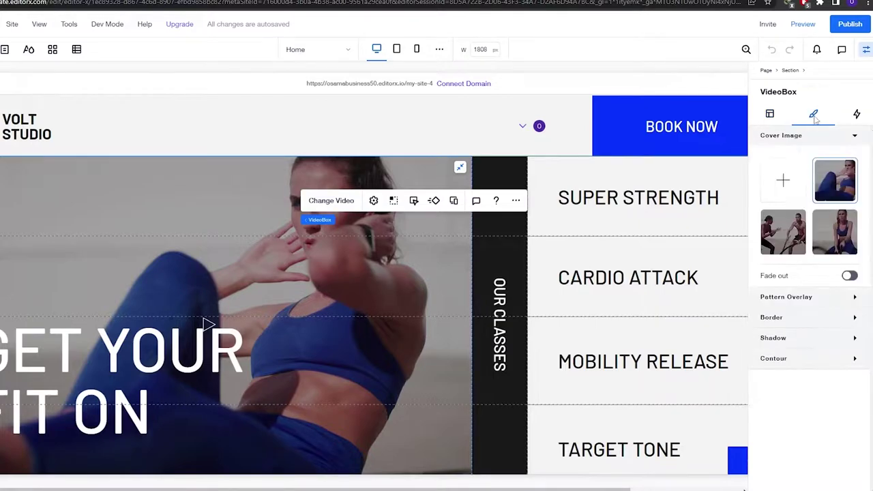
click(855, 115)
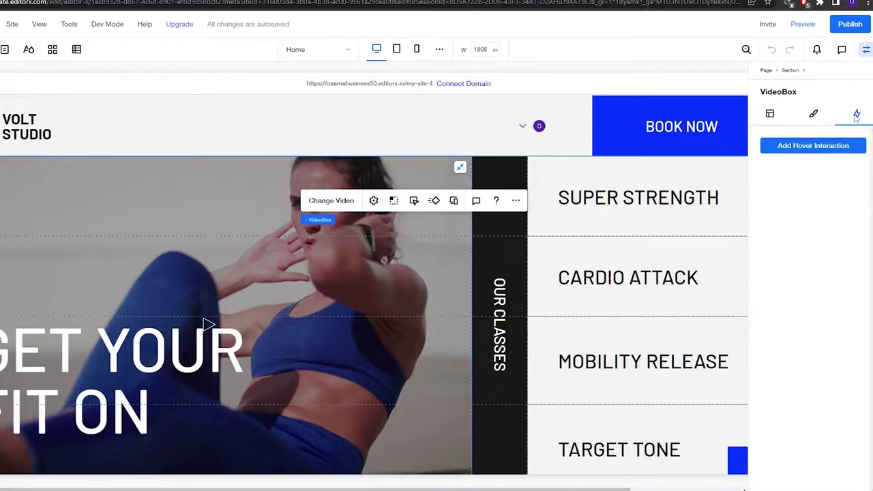
Select the container holding the OUR METHOD placeholder paragraph to show its hover options
scroll(425, 221, down, 5)
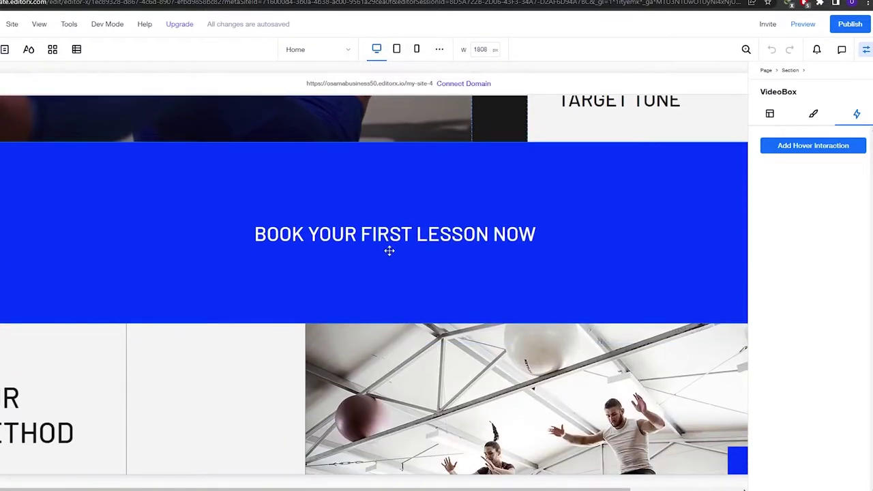
click(389, 251)
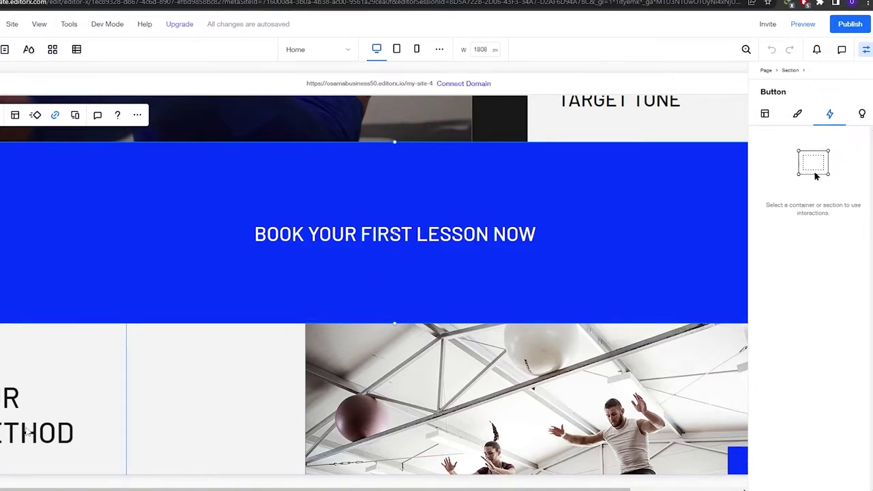
click(26, 432)
scroll(409, 307, down, 3)
click(544, 279)
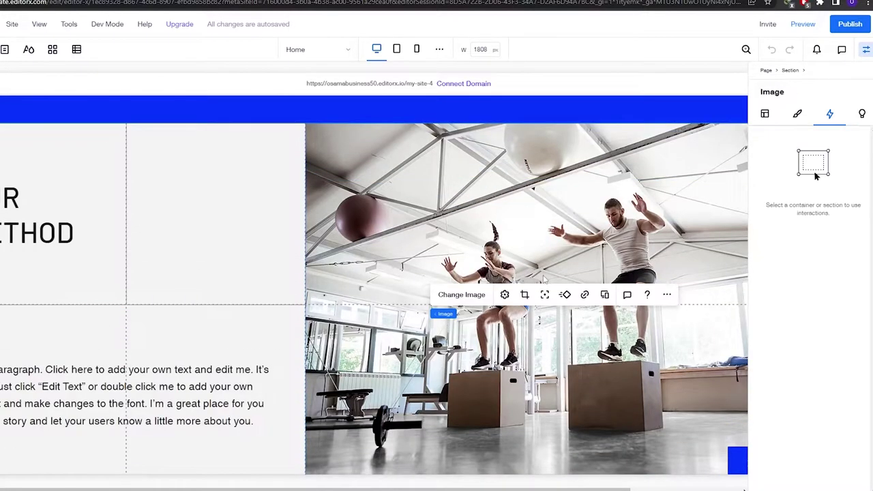
click(513, 244)
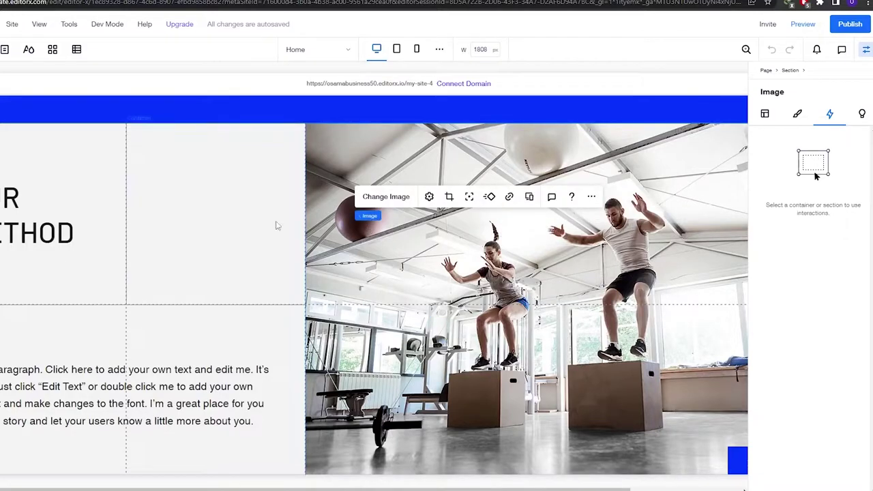
click(277, 226)
click(251, 331)
click(228, 272)
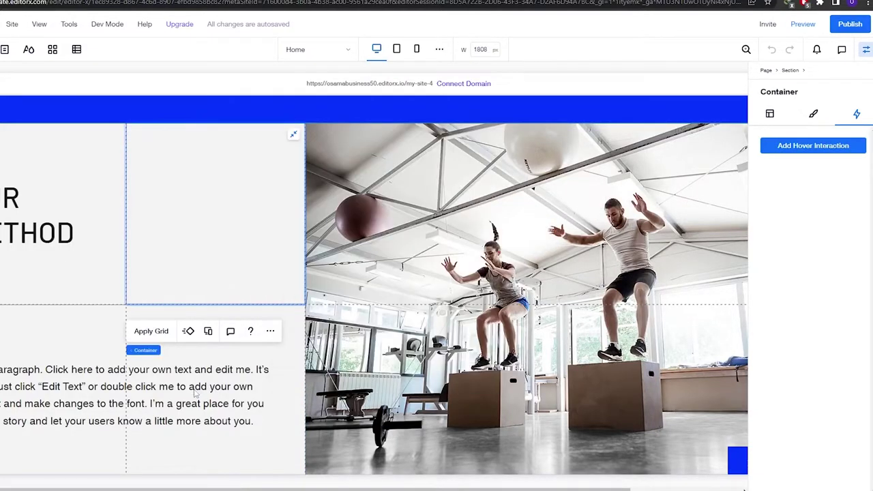
click(202, 375)
scroll(205, 341, down, 3)
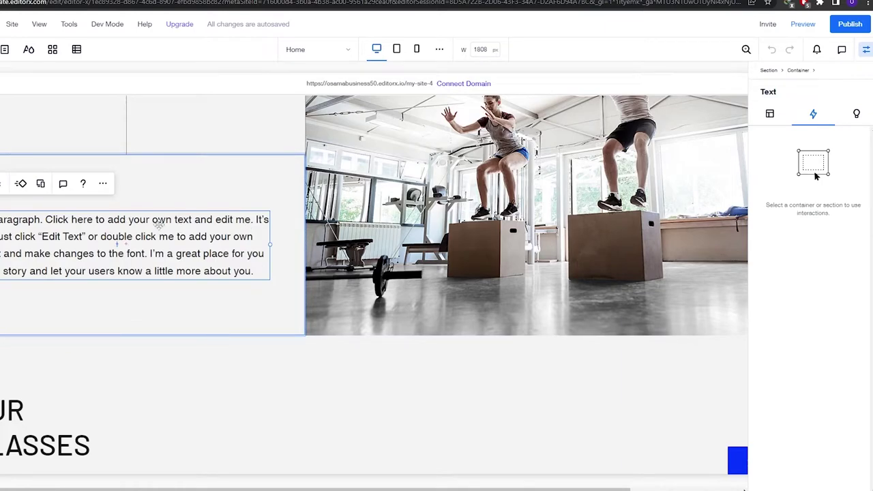
click(194, 202)
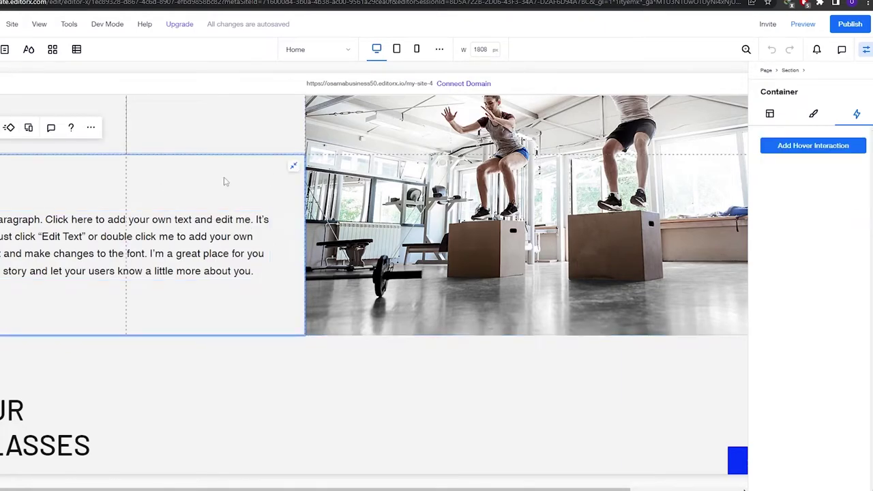
Add a hover interaction to the OUR METHOD paragraph container
click(803, 148)
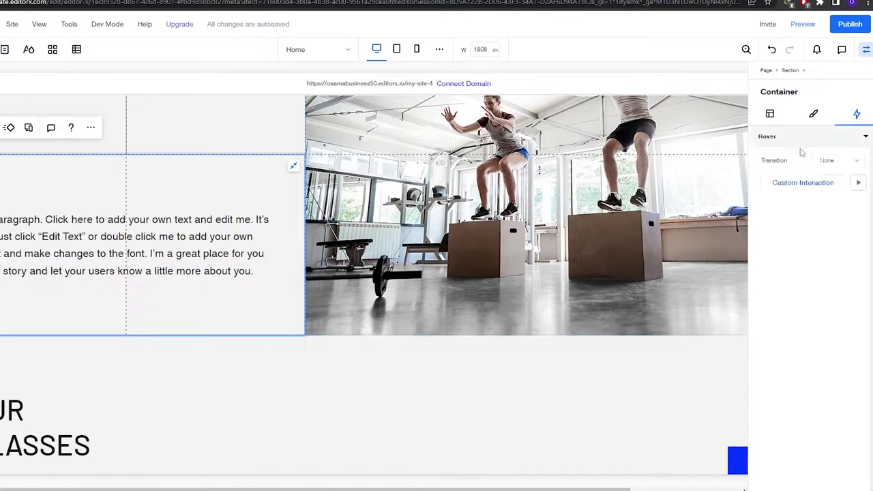
click(867, 138)
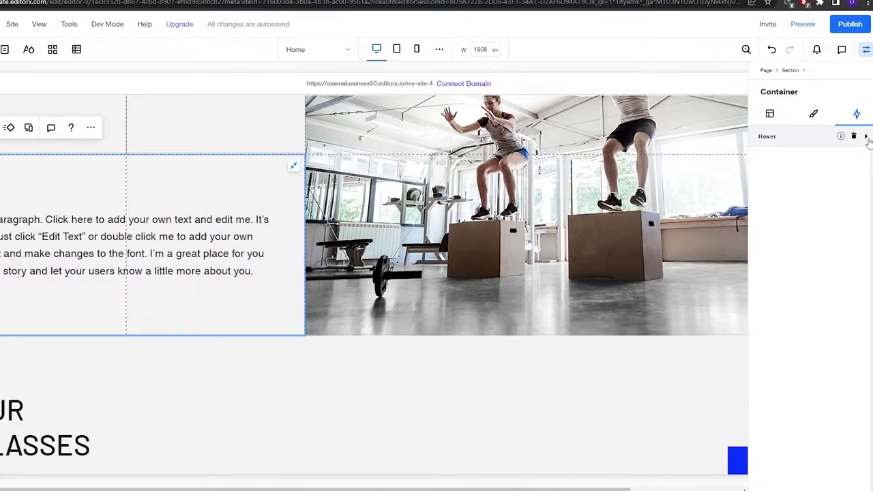
click(866, 138)
click(768, 139)
click(769, 139)
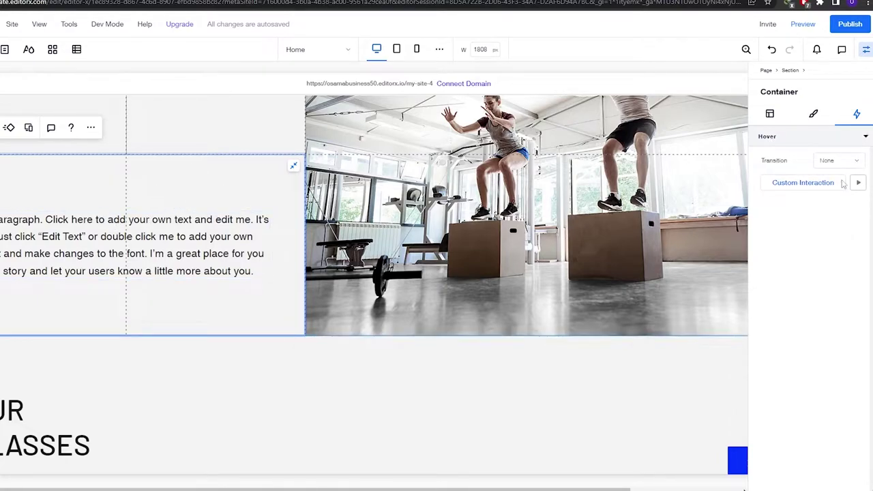
Set the hover transition to Grow with a 0.5 s end duration and preview it
click(842, 161)
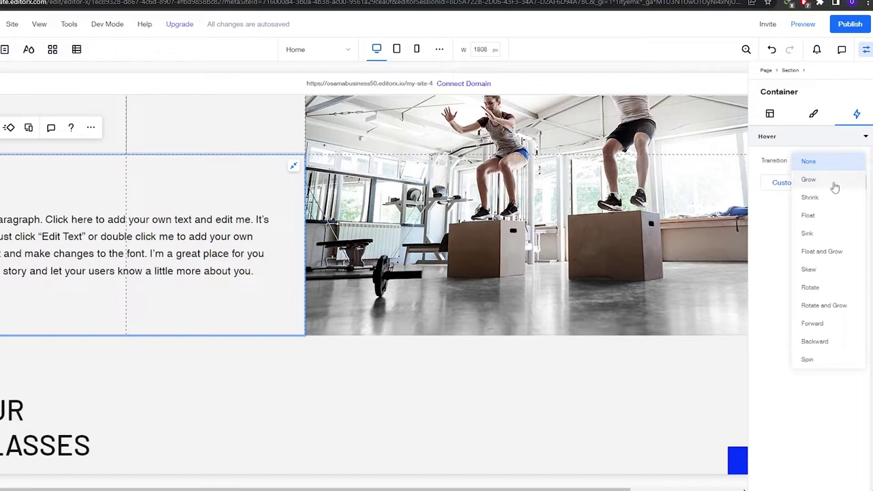
click(835, 180)
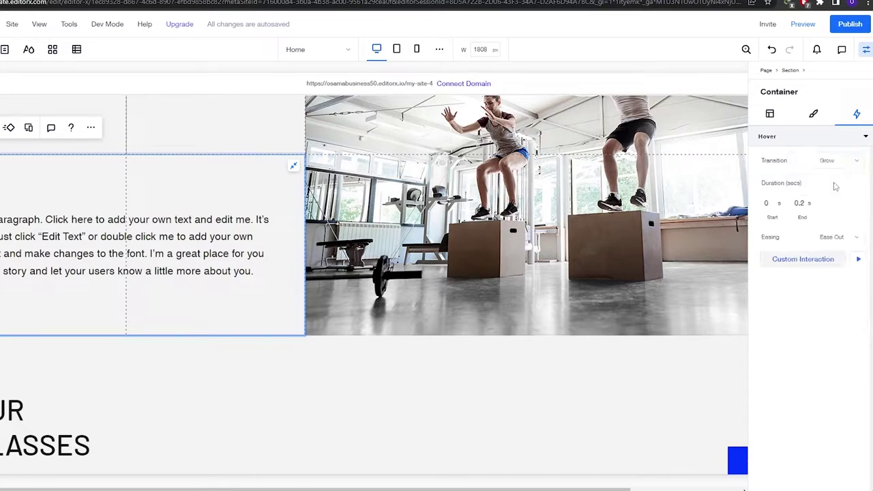
click(857, 260)
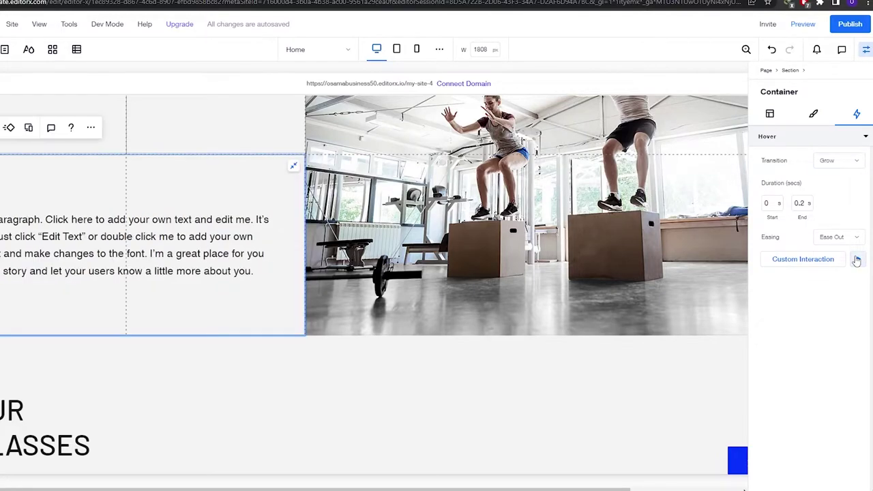
click(808, 203)
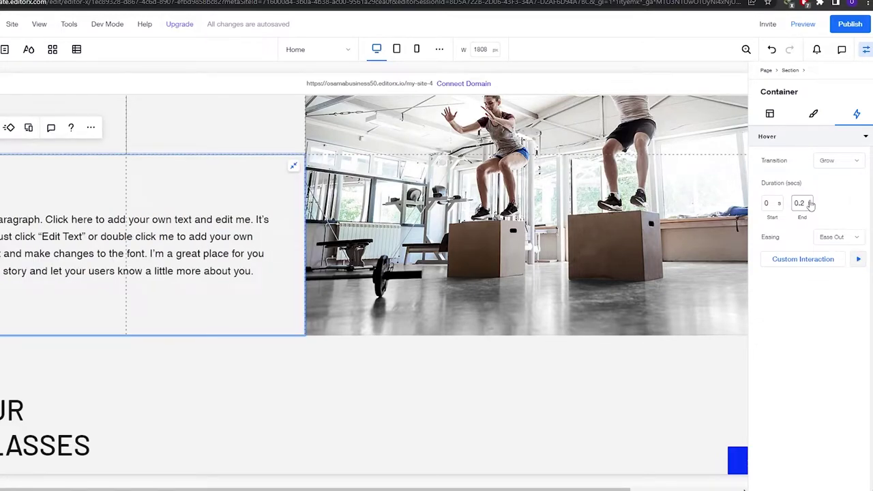
click(857, 260)
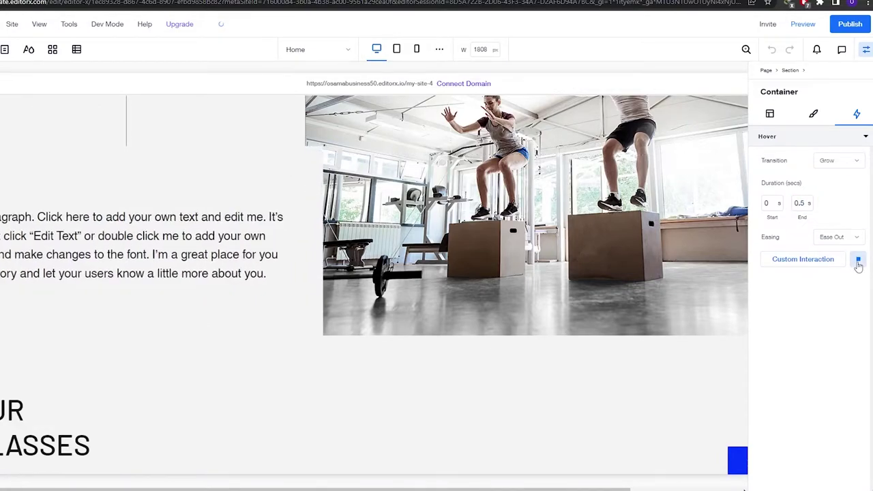
scroll(549, 240, up, 1)
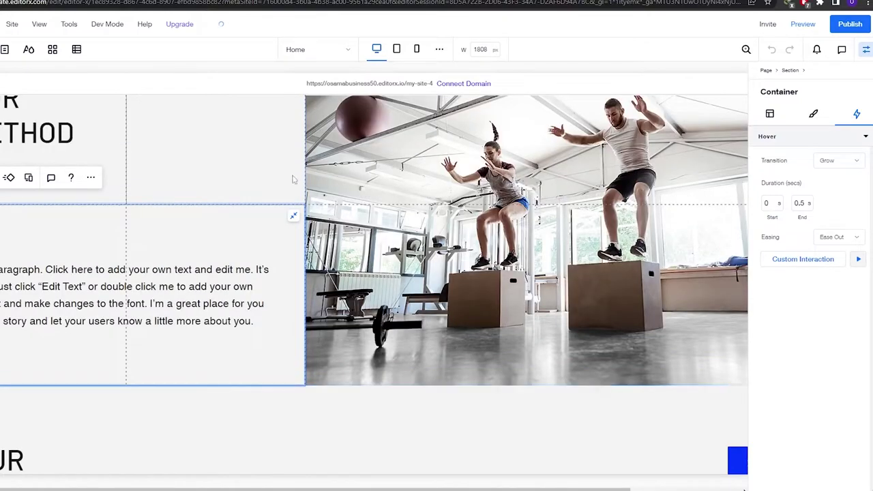
Reposition the gym photo inside its frame by cropping
click(295, 180)
scroll(295, 180, up, 2)
click(516, 260)
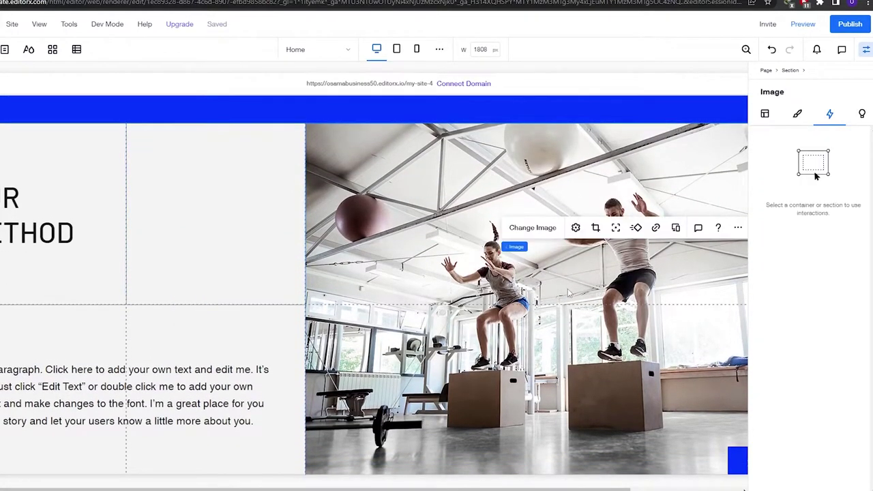
click(570, 293)
double_click(553, 298)
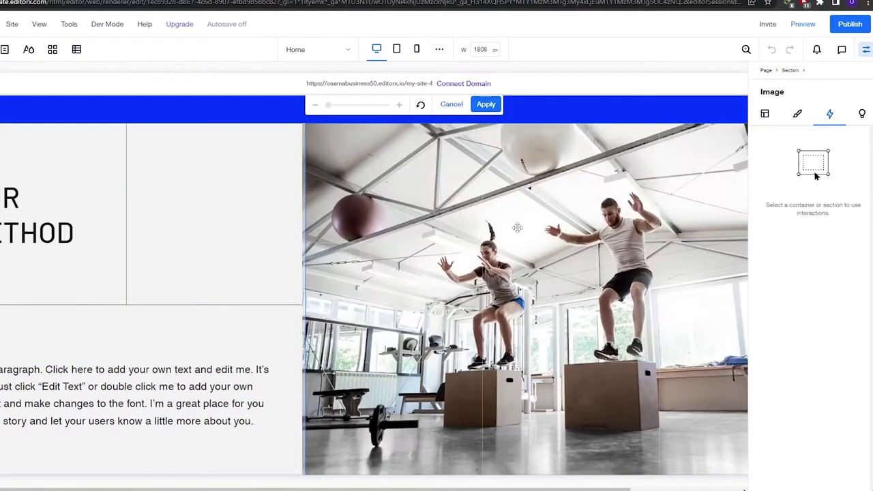
drag(610, 227, 607, 249)
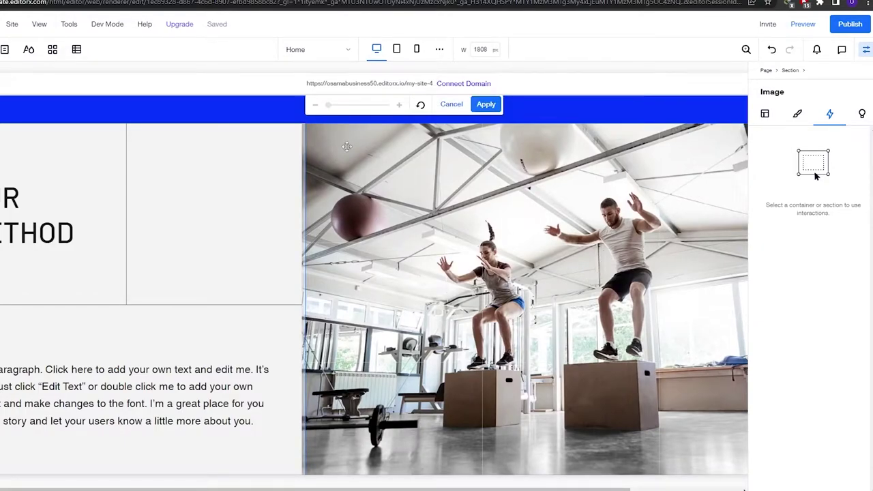
click(293, 184)
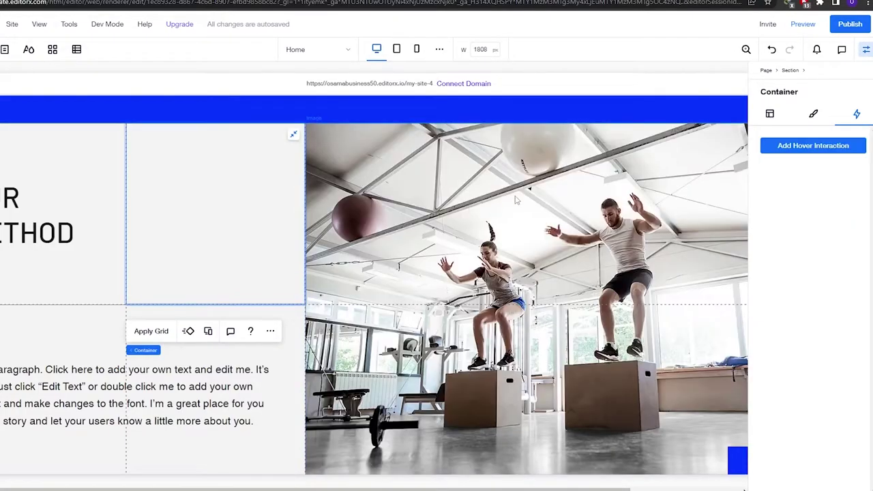
click(517, 199)
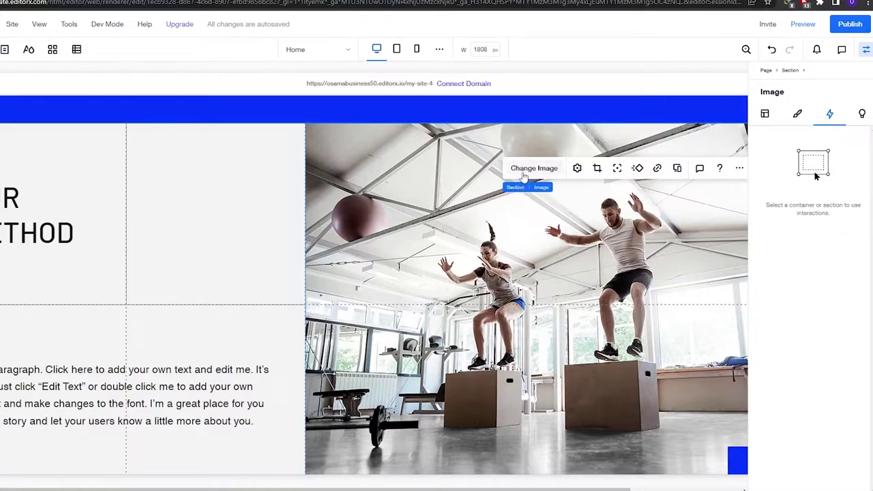
Select the Liz Feldman Class Trainer card container
scroll(497, 207, down, 10)
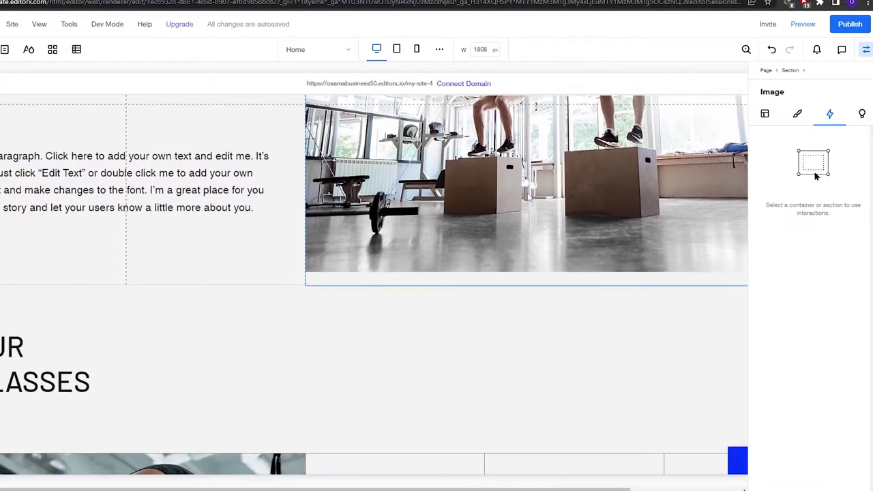
scroll(303, 231, down, 5)
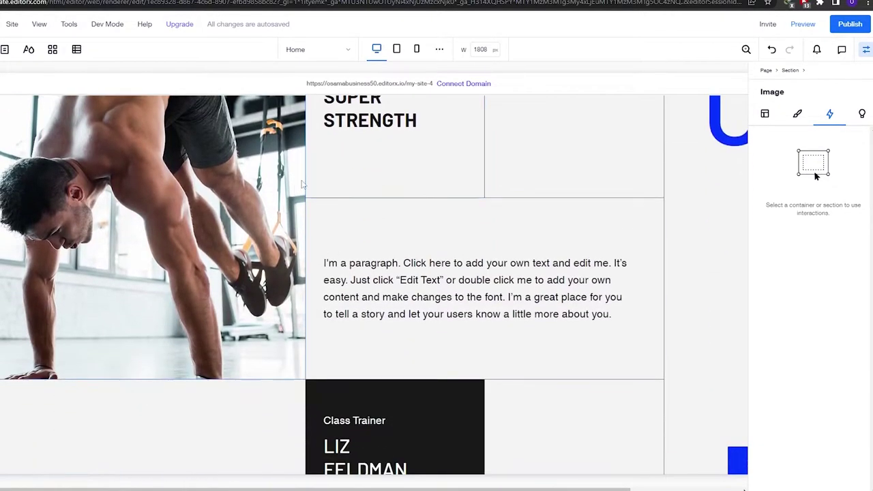
click(323, 171)
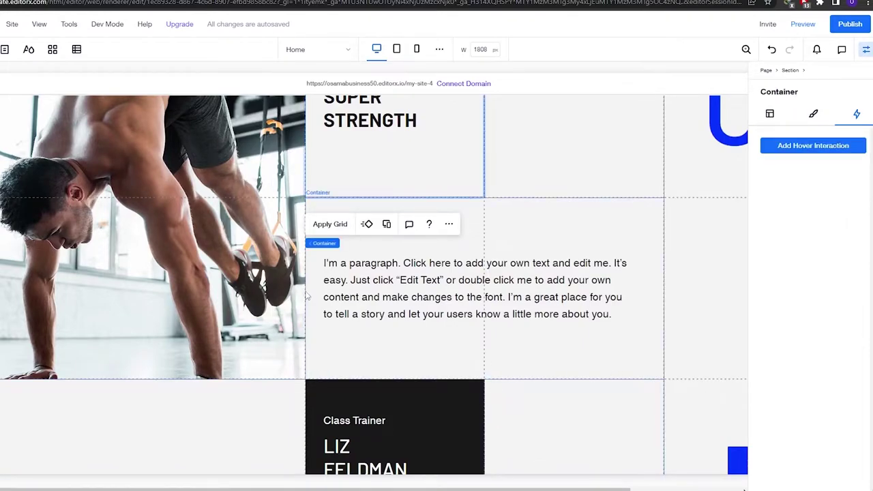
scroll(306, 296, down, 3)
click(412, 279)
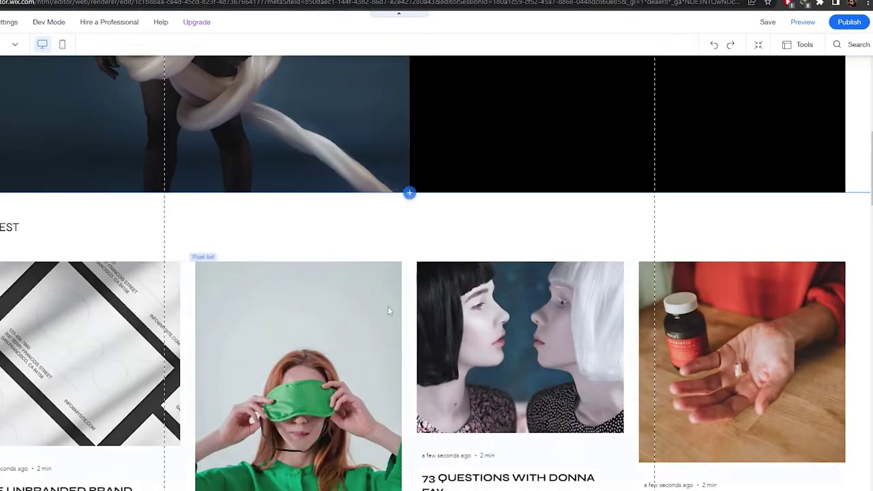
Select Column 2 of the Featured Story strip in the Wix Editor
scroll(402, 279, up, 5)
click(218, 275)
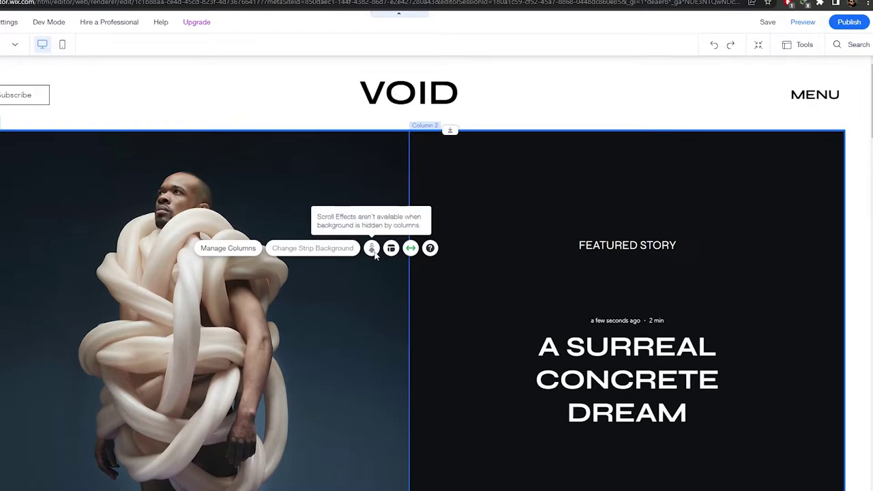
scroll(497, 300, down, 3)
click(536, 240)
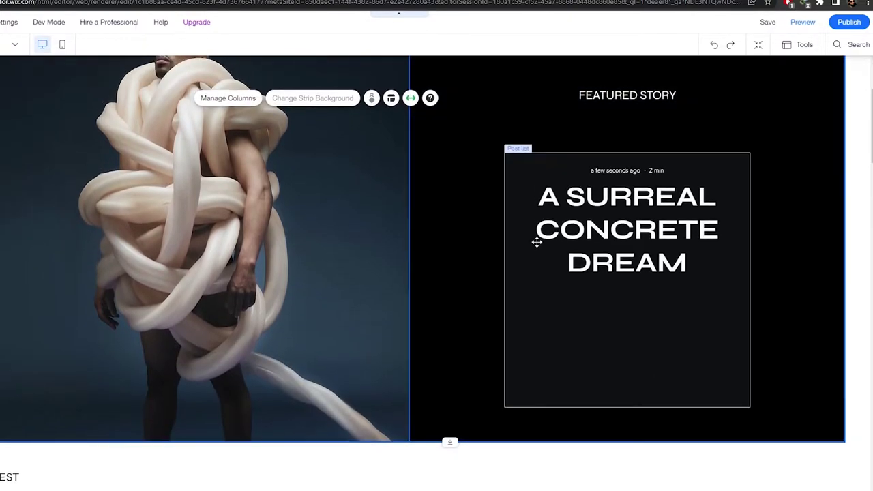
click(450, 246)
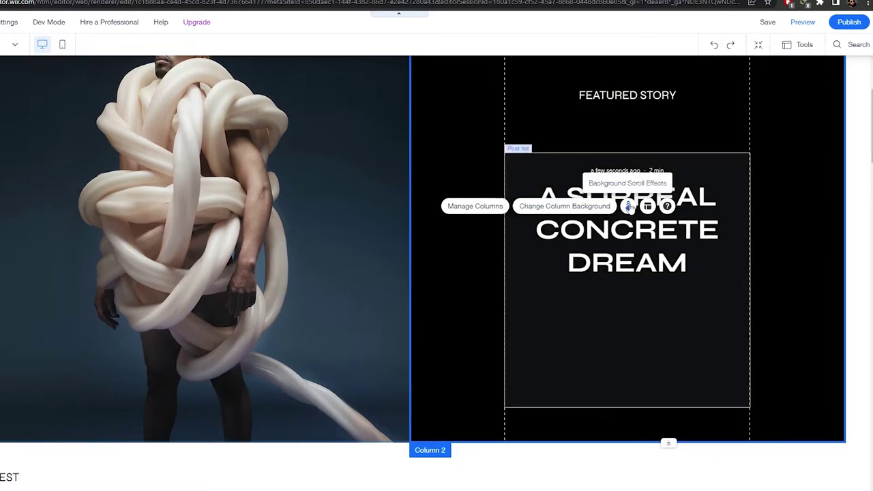
Give the column background a Fade Out scroll effect
click(629, 207)
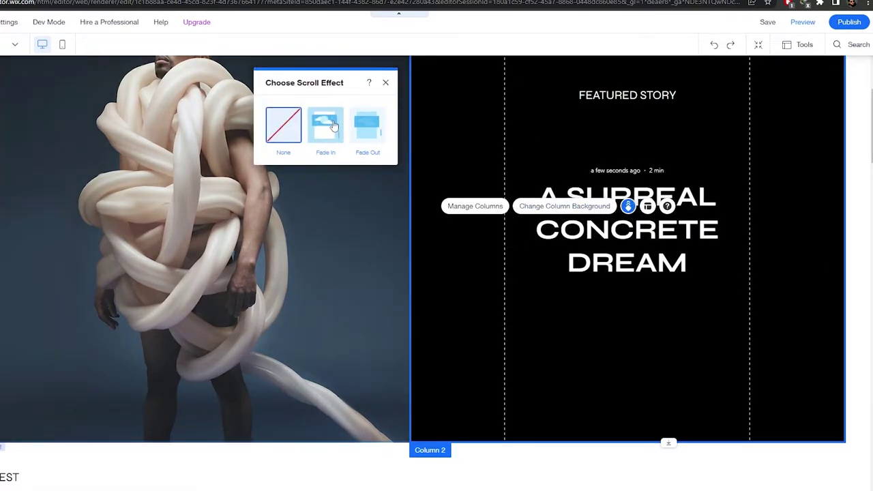
click(368, 129)
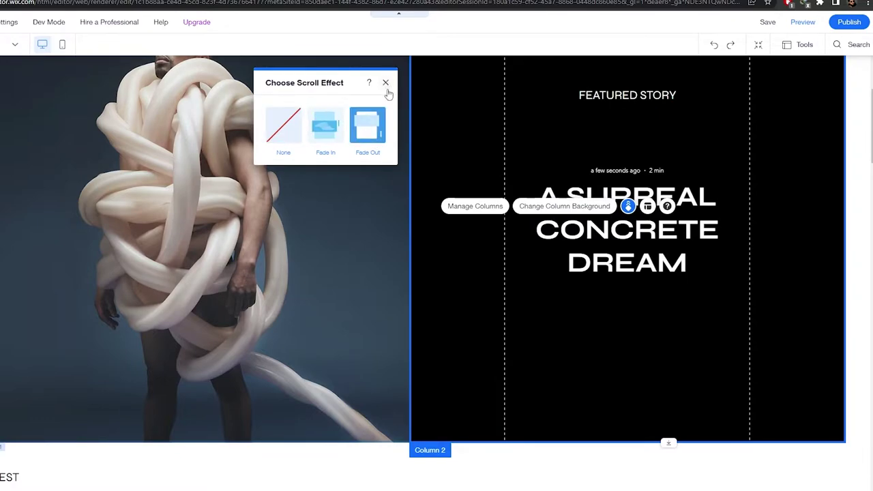
click(386, 83)
Scroll down and select the blog post grid
scroll(500, 275, down, 2)
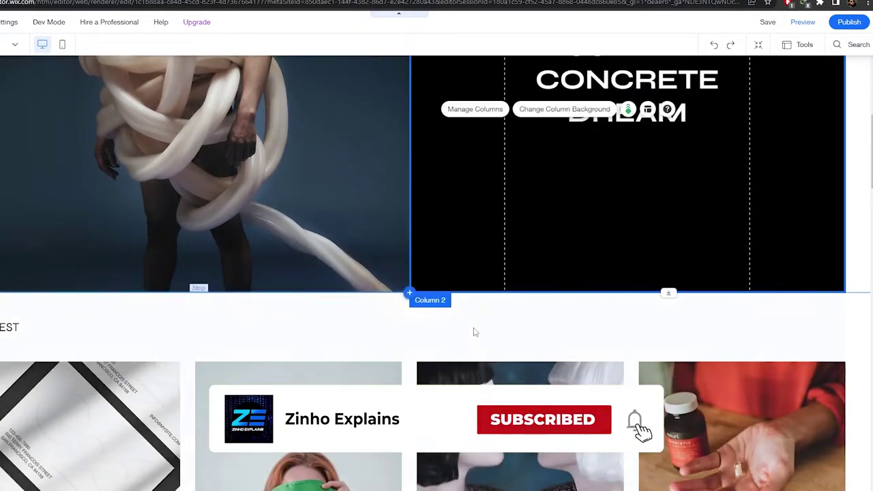
scroll(475, 332, down, 4)
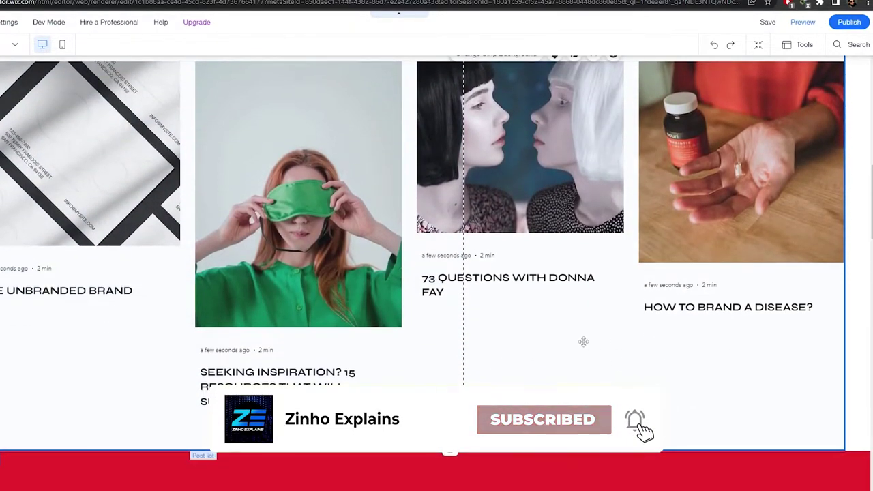
click(583, 340)
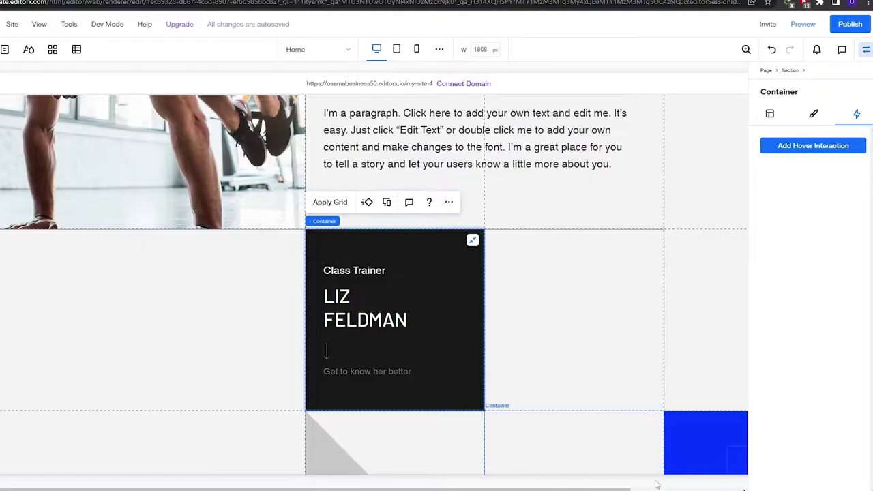
scroll(389, 275, down, 2)
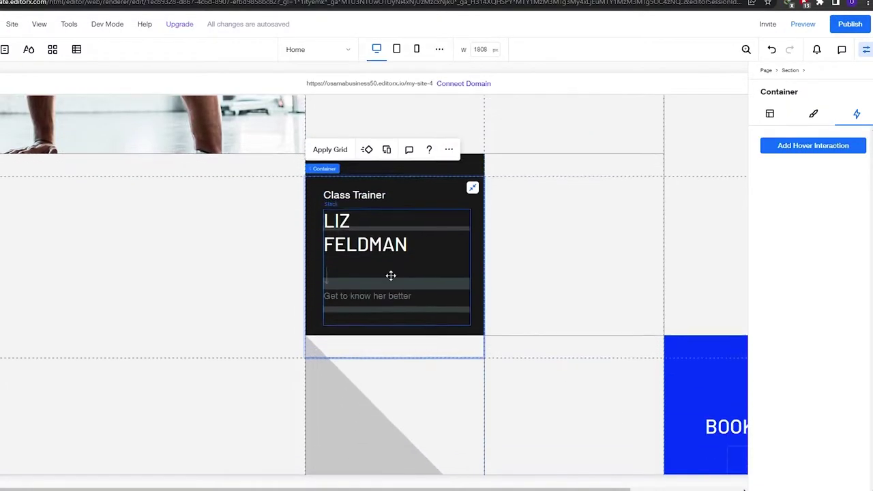
click(235, 235)
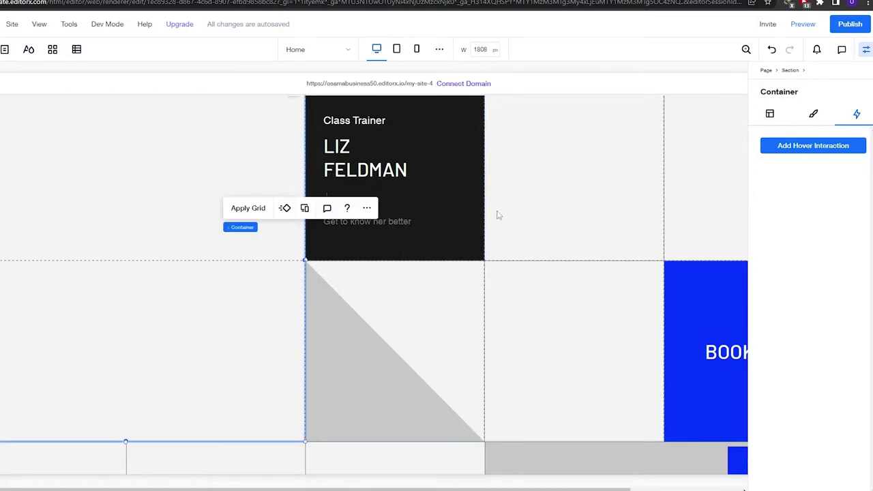
scroll(633, 282, down, 2)
click(677, 223)
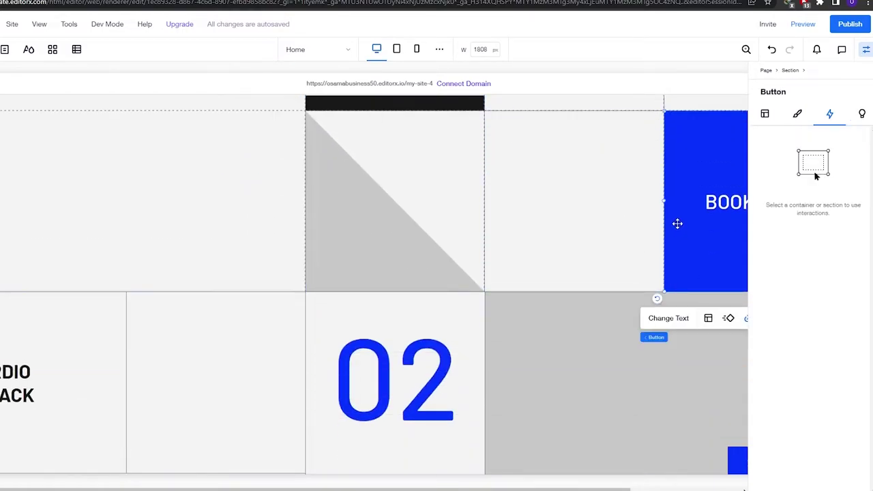
click(616, 207)
click(709, 266)
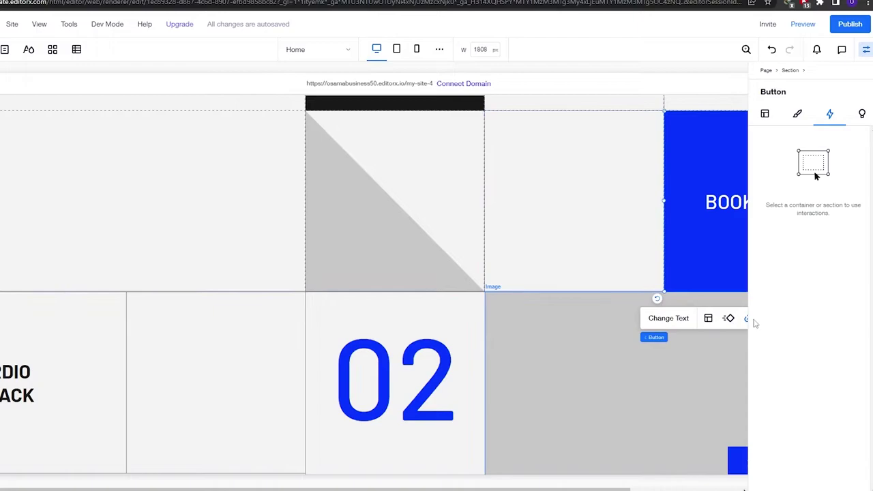
click(866, 49)
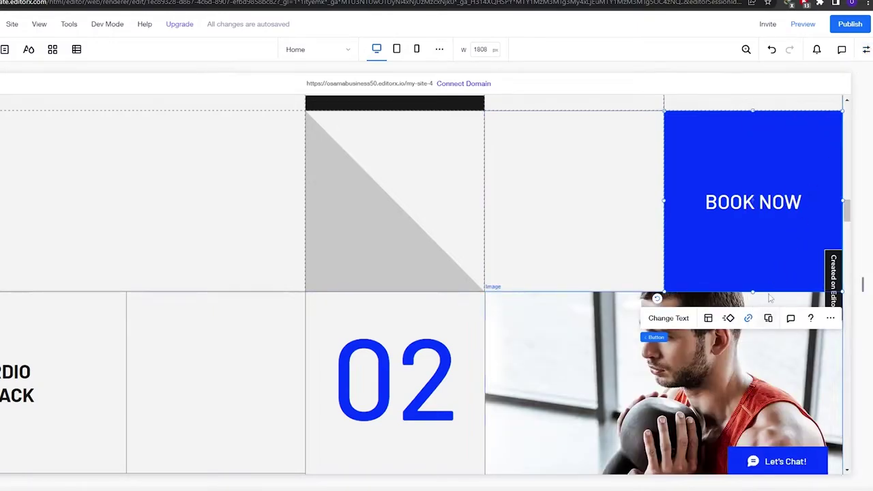
click(728, 319)
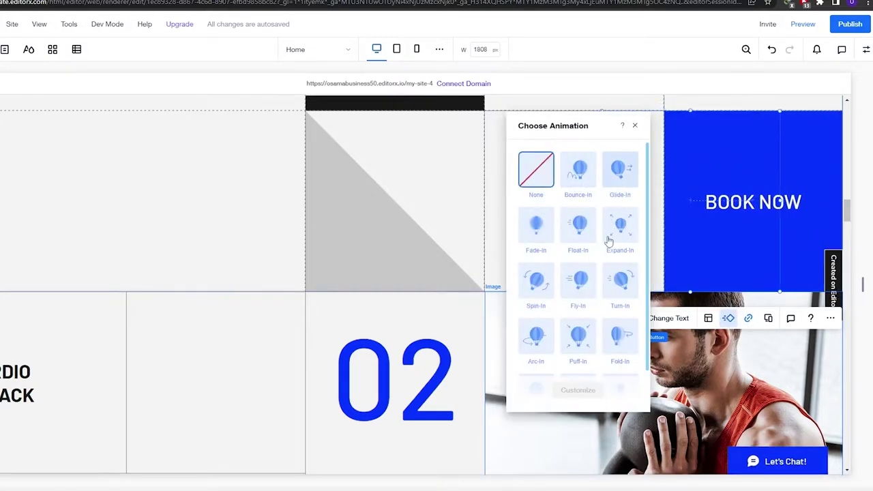
scroll(557, 356, down, 1)
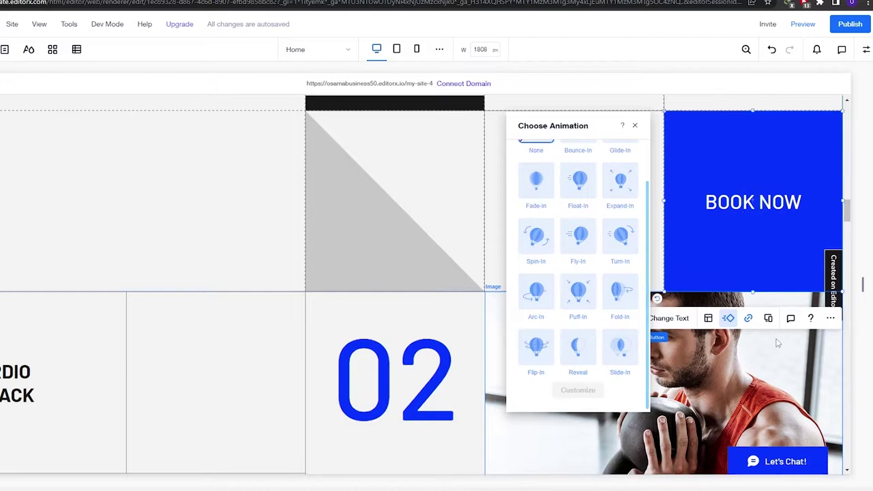
click(828, 319)
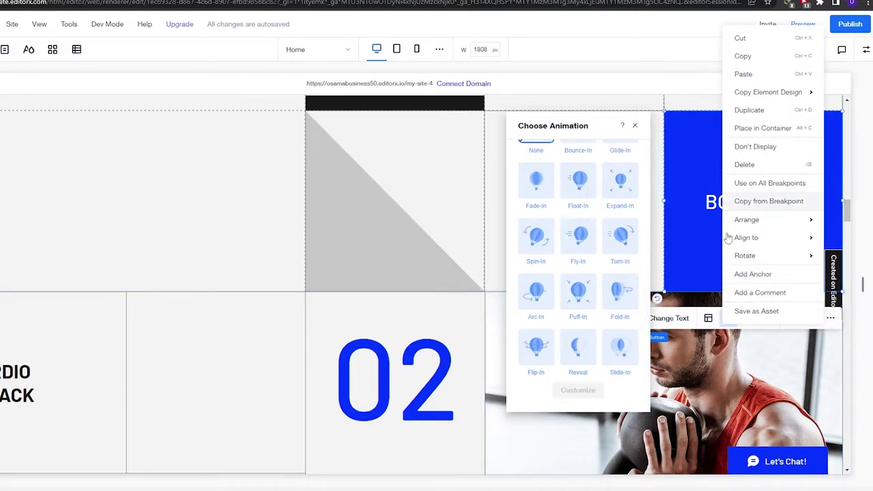
click(701, 269)
scroll(403, 279, down, 5)
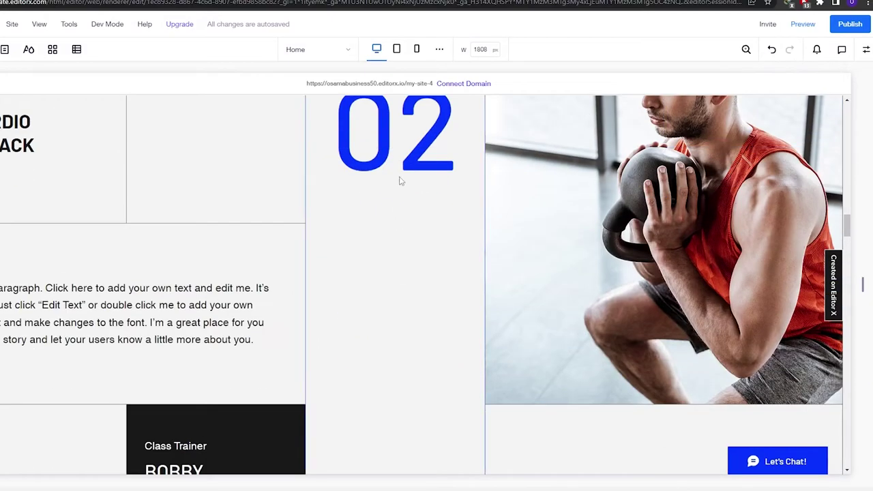
click(401, 178)
scroll(410, 220, up, 2)
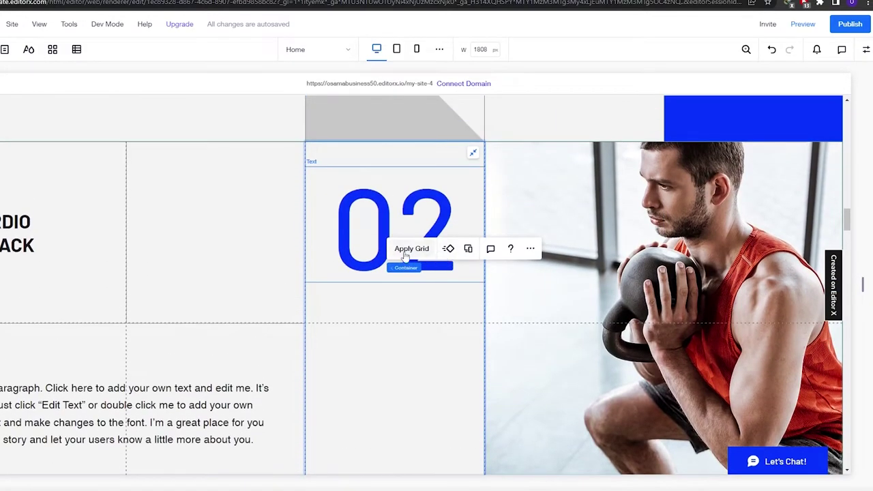
click(409, 249)
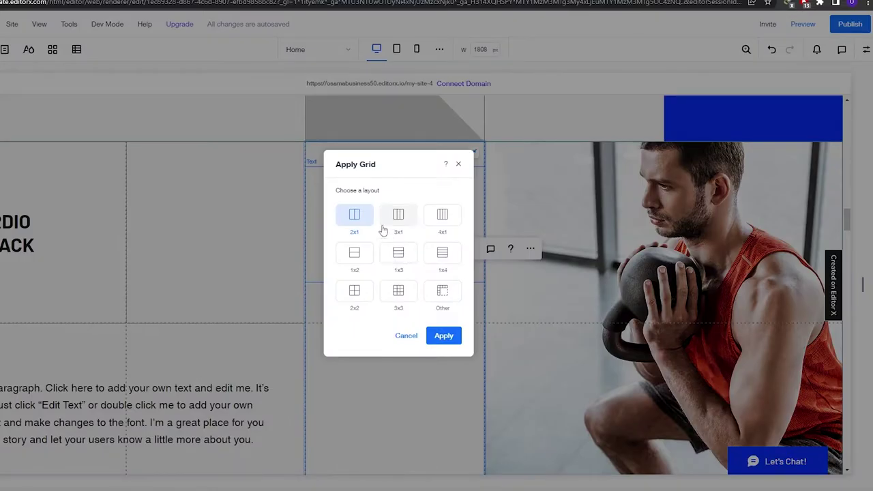
click(458, 165)
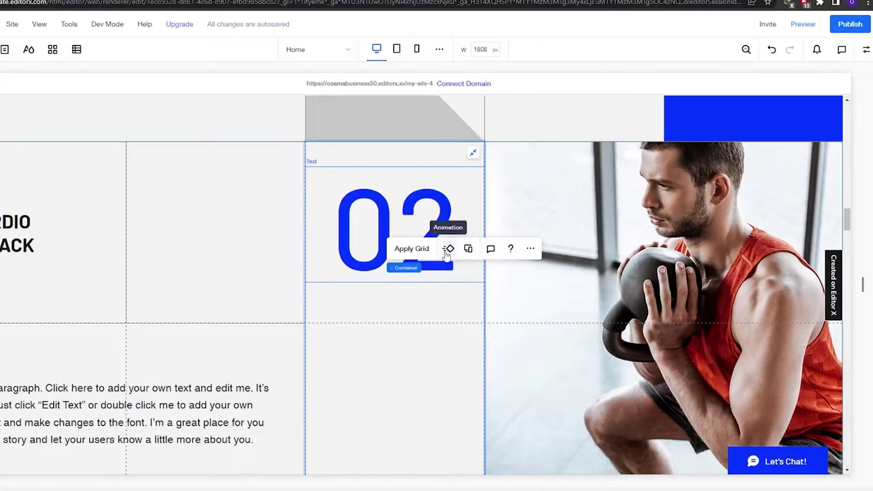
click(448, 249)
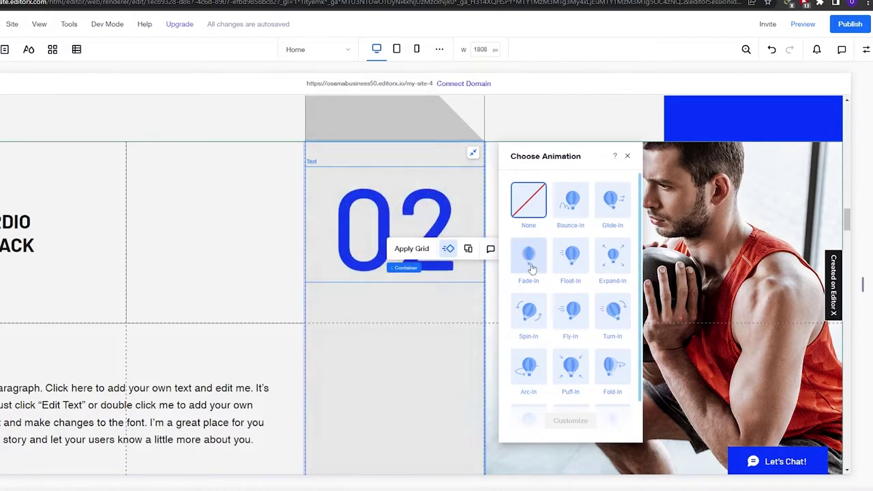
scroll(532, 270, down, 1)
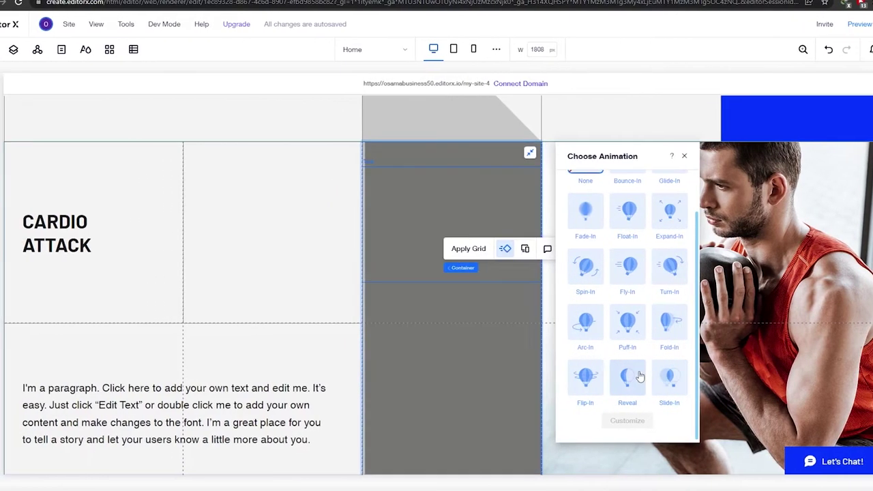
scroll(660, 231, up, 1)
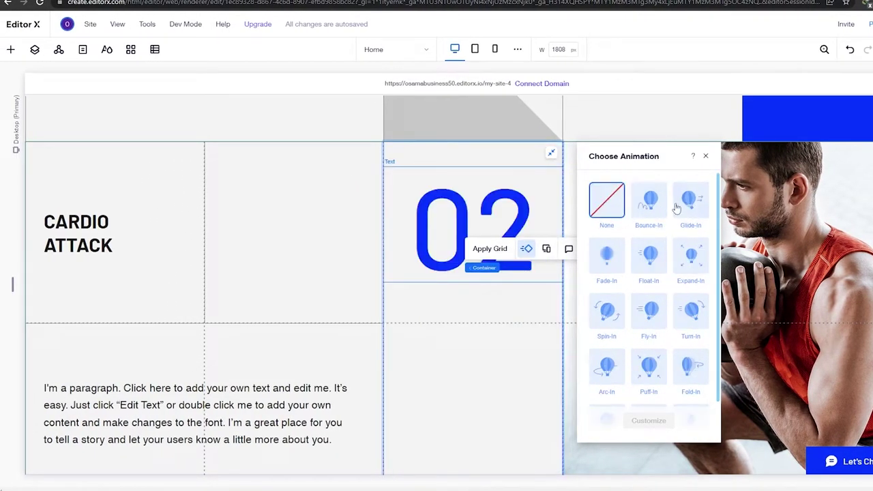
click(705, 157)
click(296, 188)
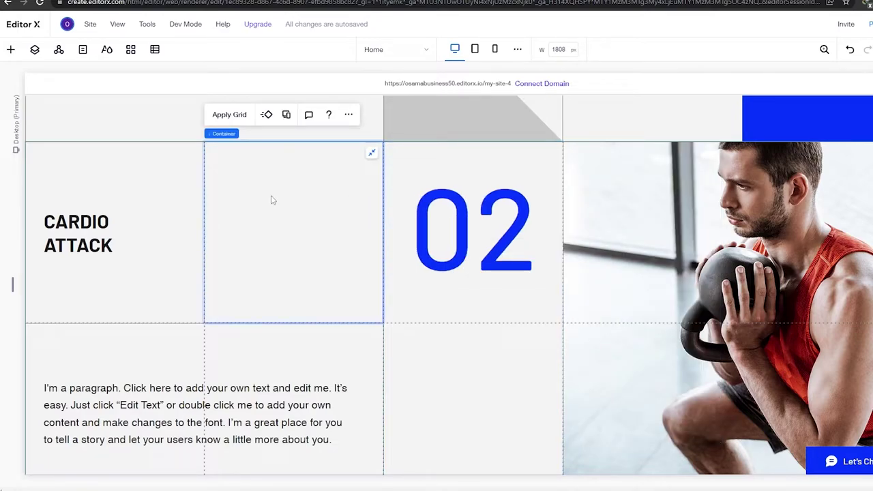
Scroll to the Home page top and select the hero VideoBox behind GET YOUR FIT ON
scroll(271, 200, up, 5)
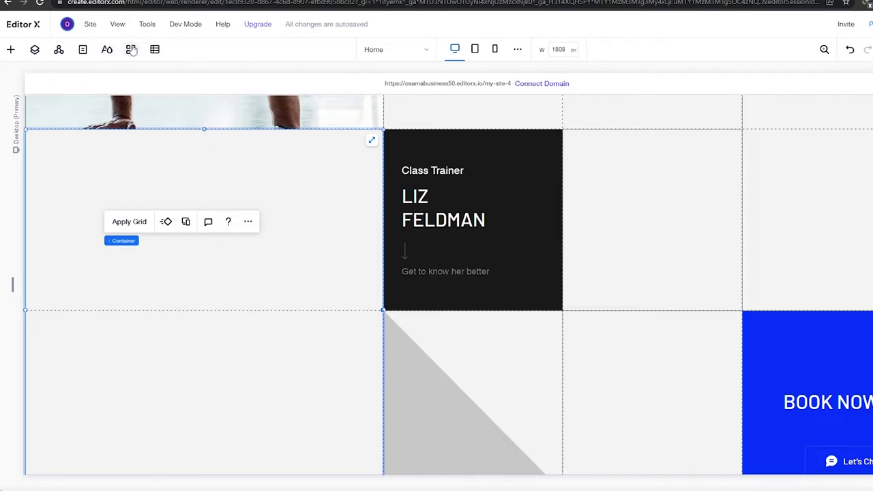
scroll(375, 226, up, 10)
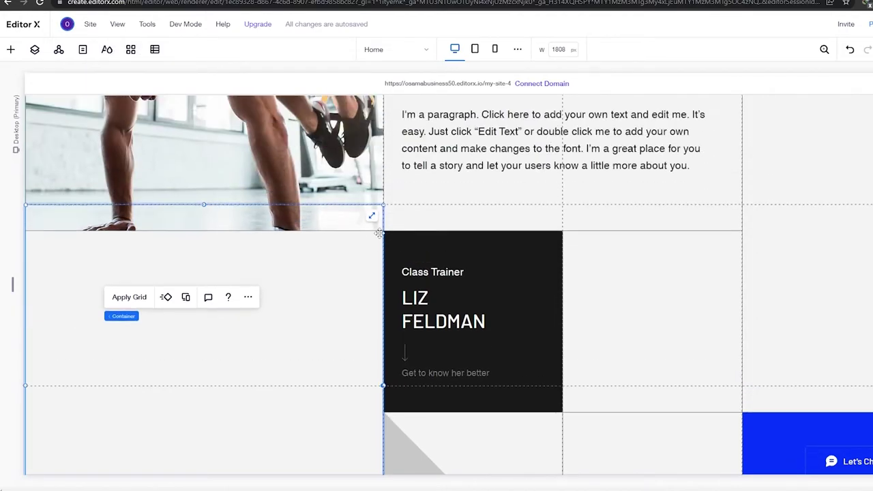
scroll(372, 257, up, 10)
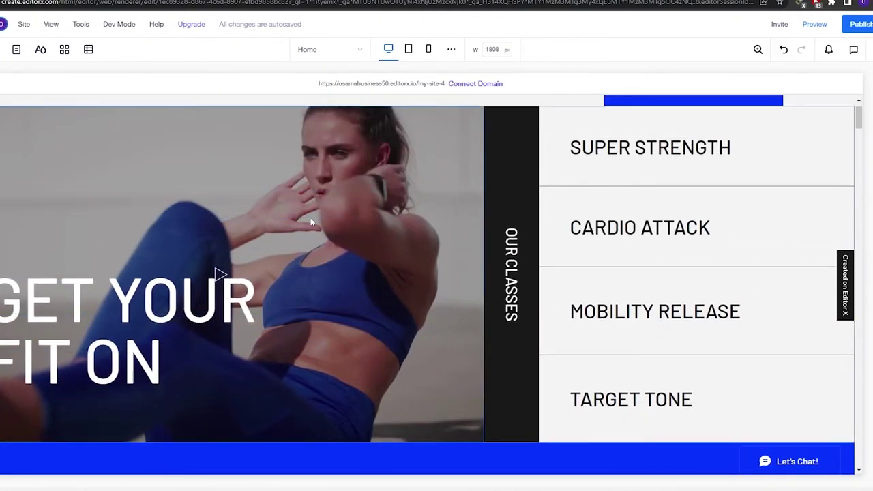
scroll(310, 212, up, 1)
click(309, 212)
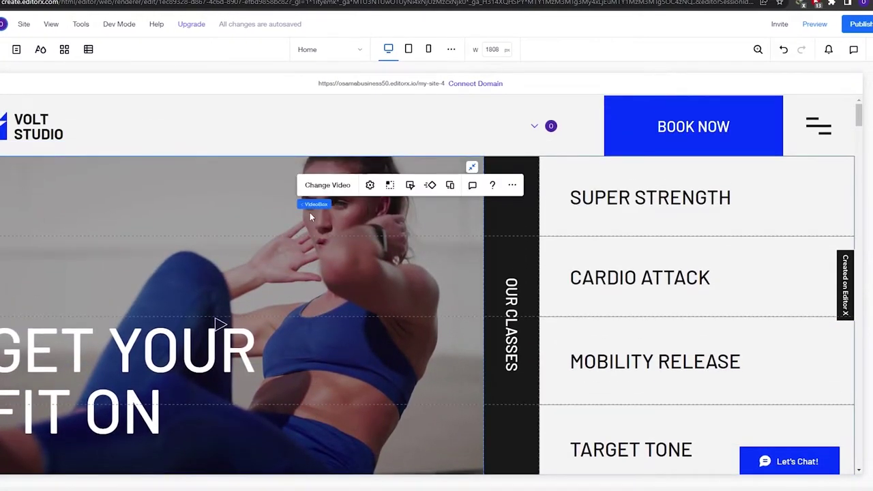
scroll(309, 209, down, 2)
scroll(278, 149, up, 1)
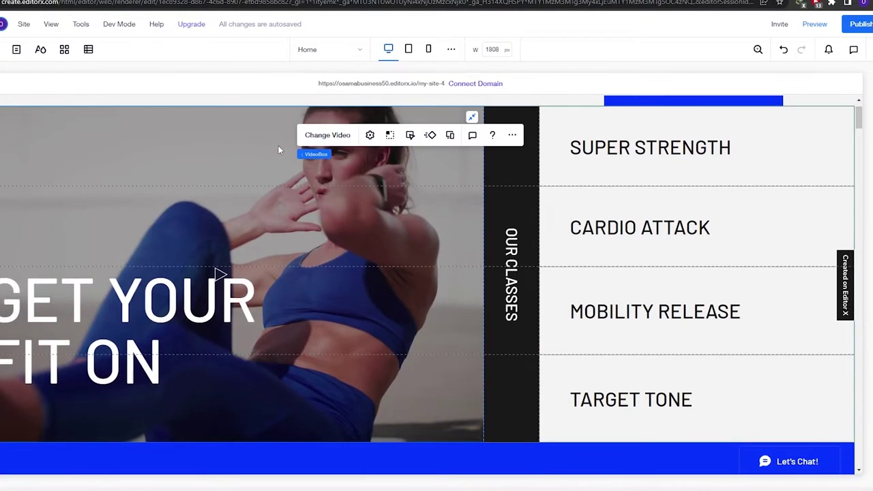
Swap the hero video for the Child's Pose clip from Media from Wix
click(318, 136)
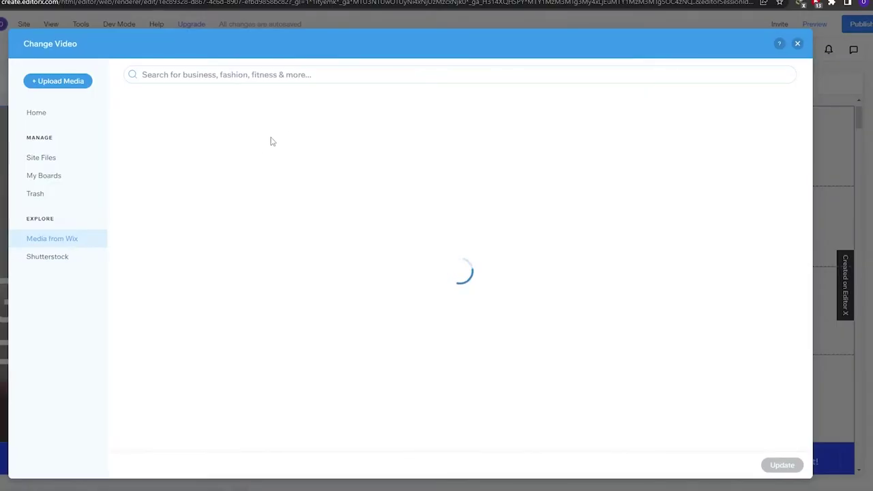
scroll(433, 230, down, 2)
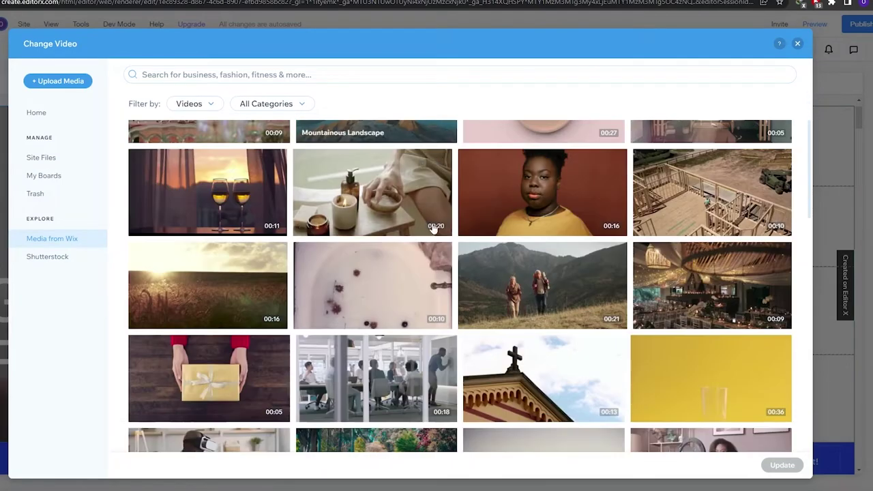
scroll(433, 229, down, 10)
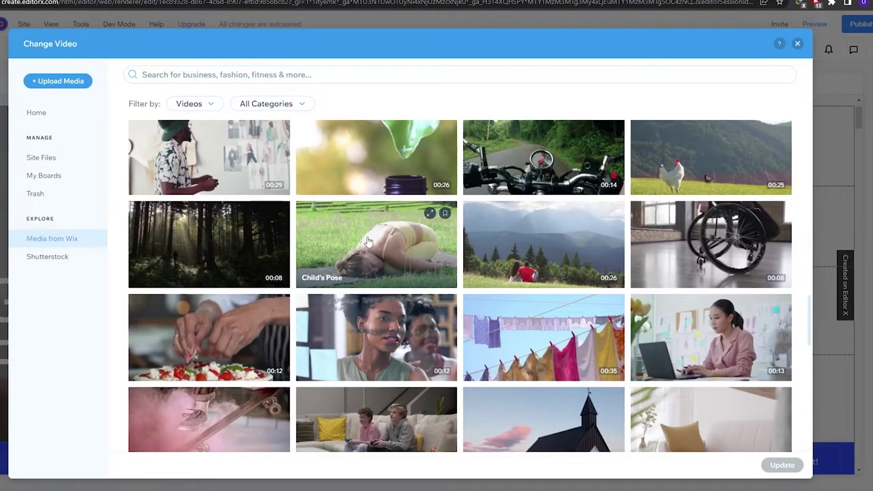
click(368, 242)
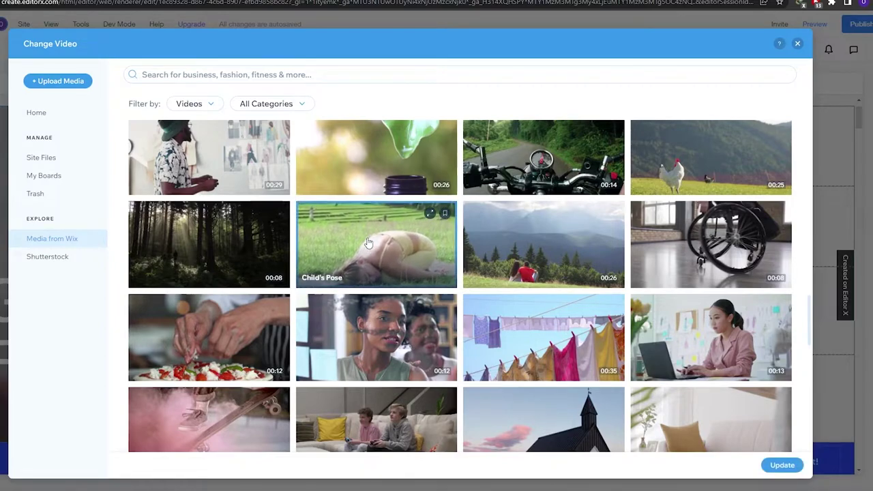
click(783, 473)
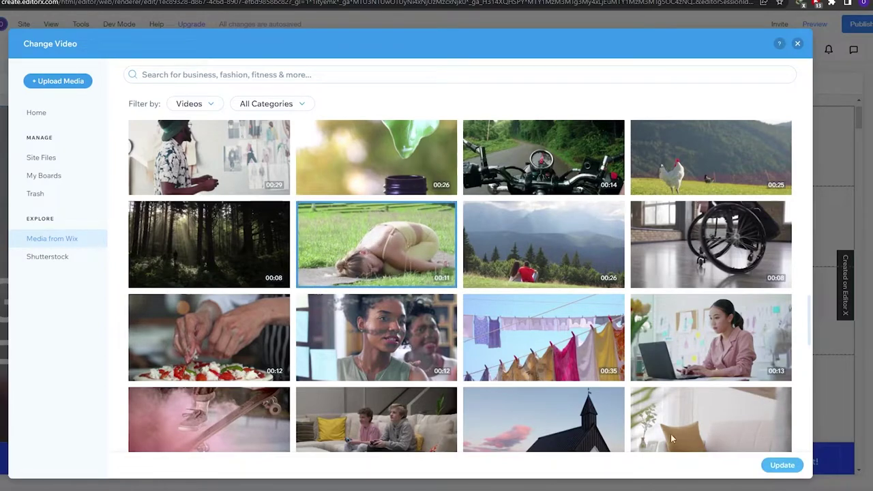
scroll(371, 309, down, 2)
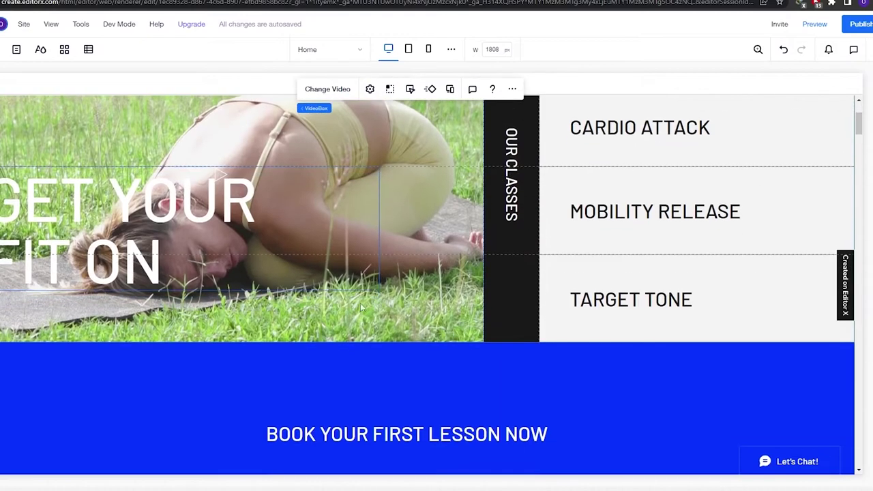
scroll(380, 236, up, 3)
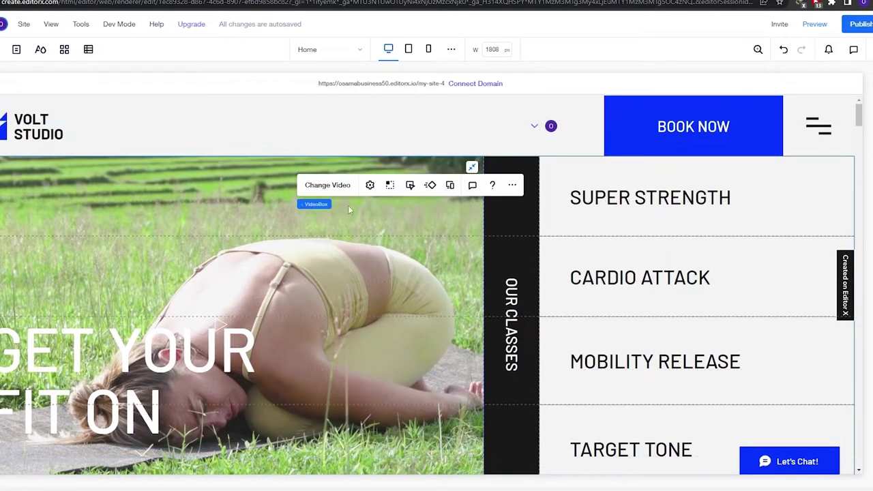
Review the hero video's playback and sound behaviors, then show its entrance animation choices
click(409, 185)
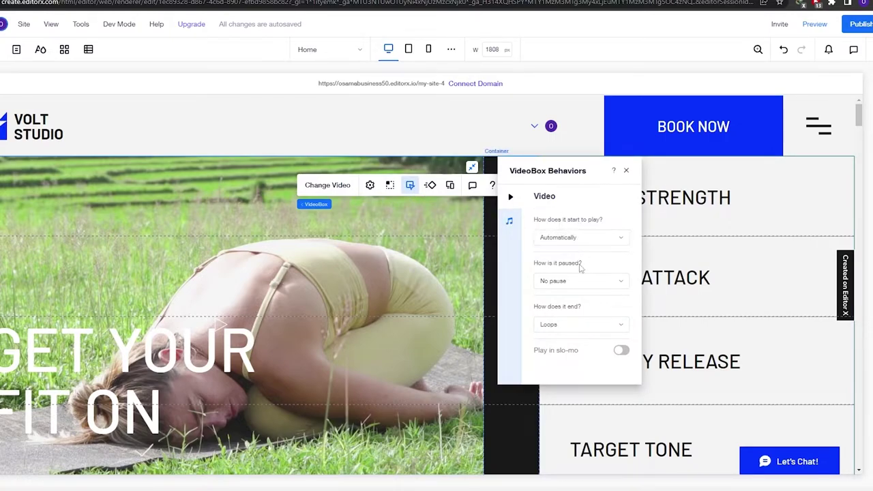
click(507, 221)
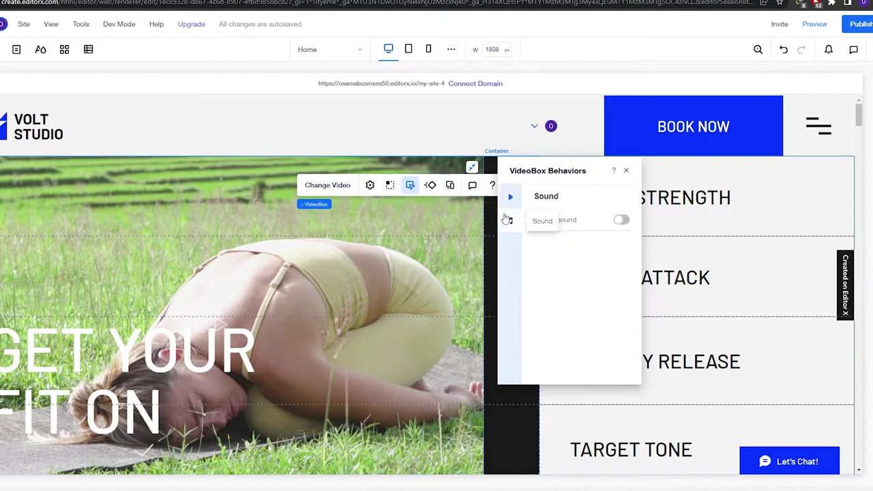
click(510, 197)
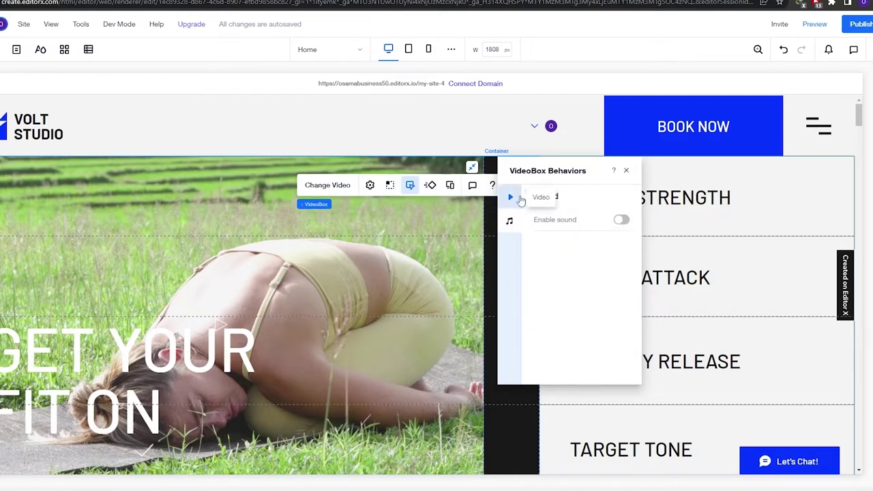
click(430, 185)
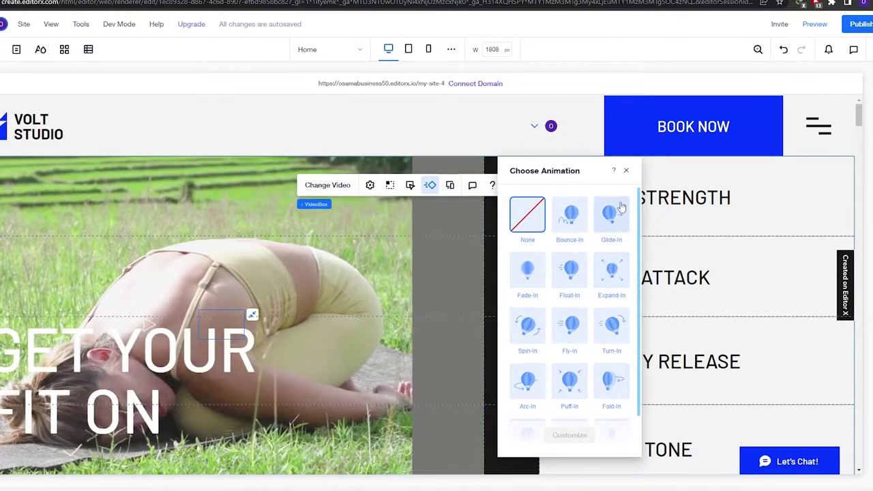
Apply a 2.2-second Fade-In entrance with 0 delay to the hero video and preview it
scroll(594, 359, down, 1)
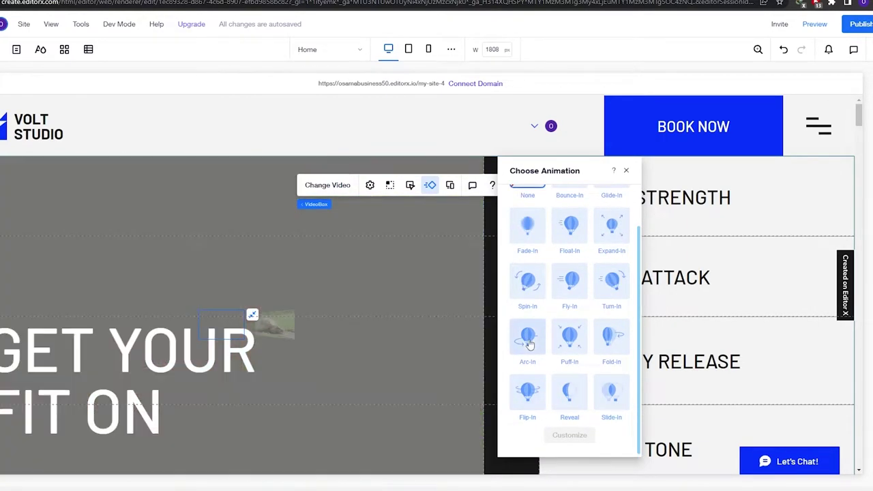
scroll(529, 313, up, 1)
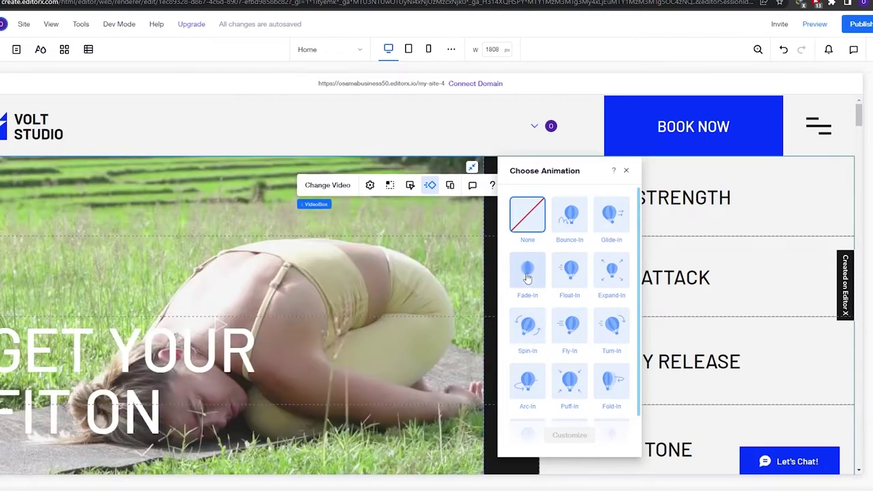
click(527, 276)
click(570, 435)
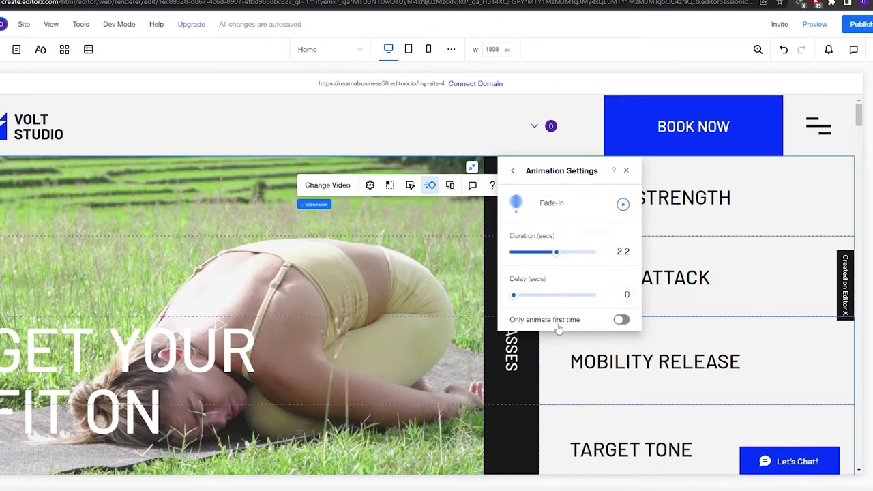
click(622, 206)
click(626, 171)
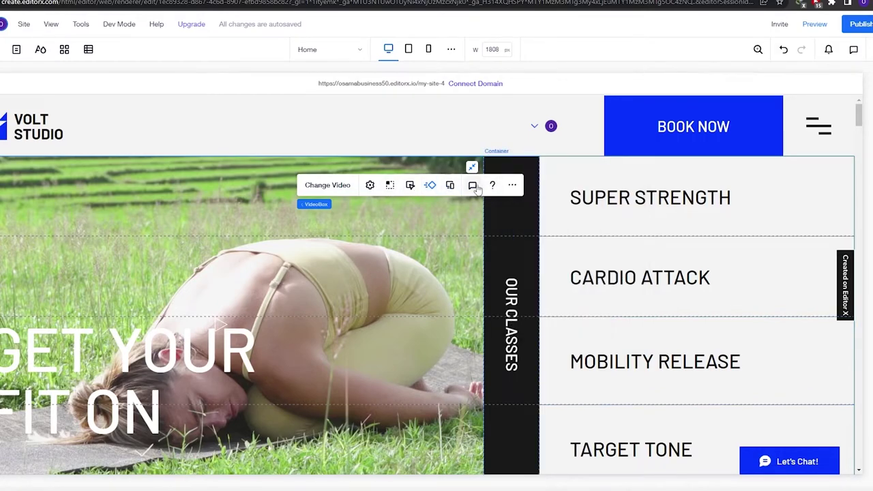
click(450, 189)
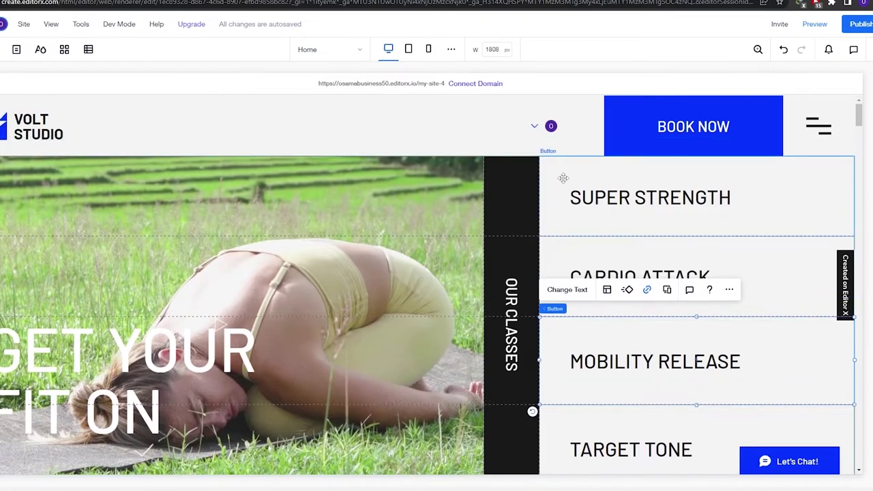
click(564, 170)
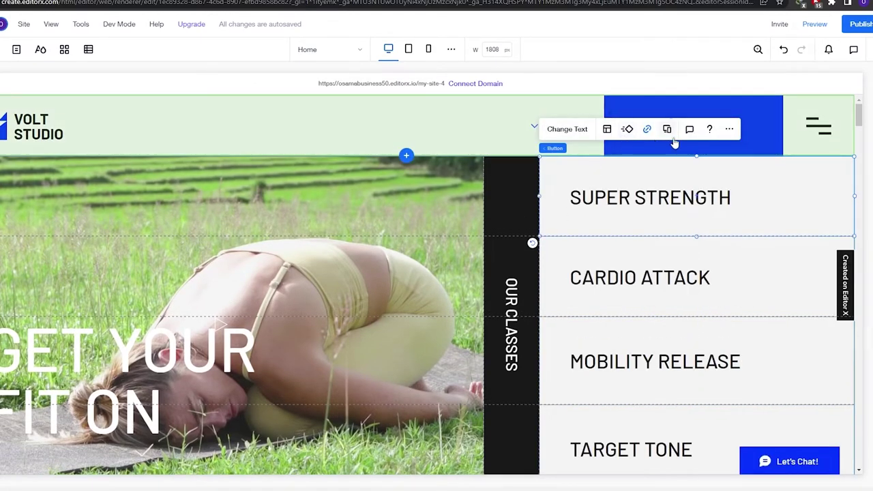
scroll(533, 350, down, 3)
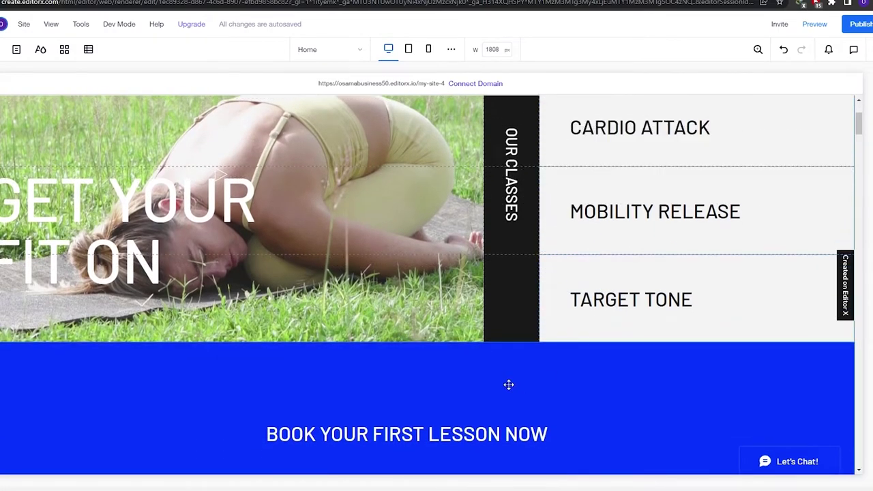
scroll(508, 384, down, 1)
click(517, 378)
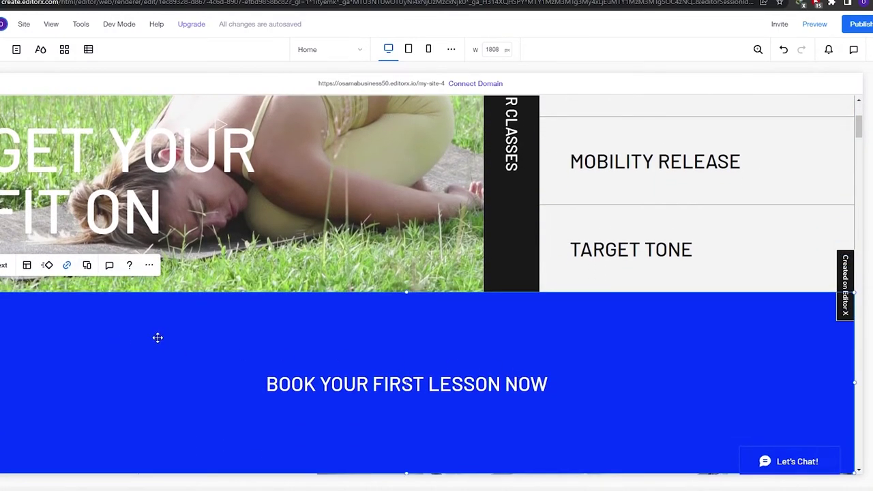
scroll(158, 338, up, 2)
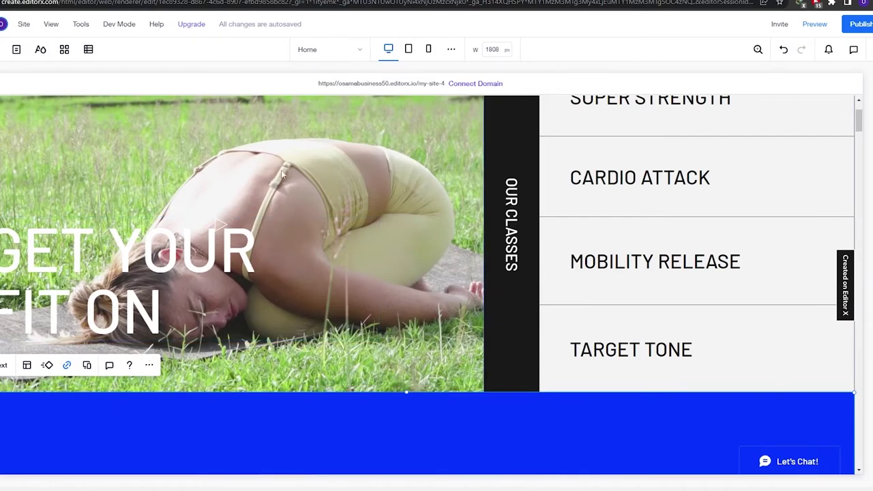
scroll(410, 263, down, 10)
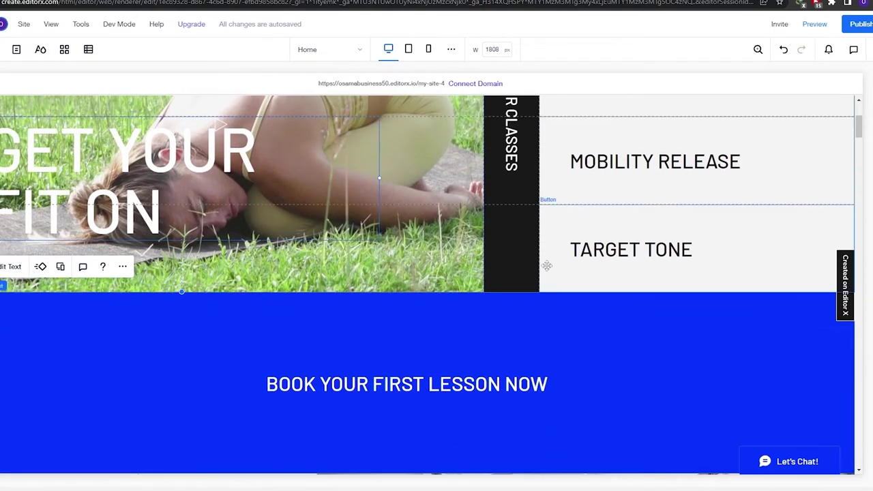
scroll(419, 320, down, 4)
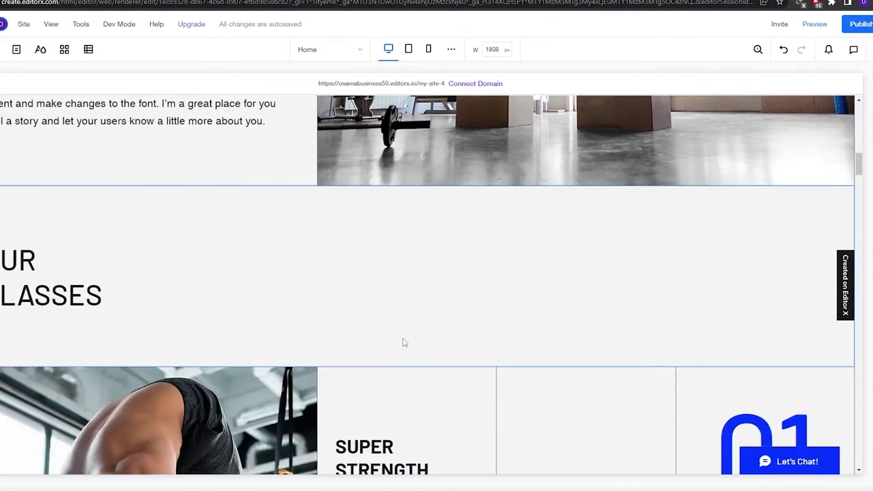
scroll(402, 343, down, 9)
click(414, 229)
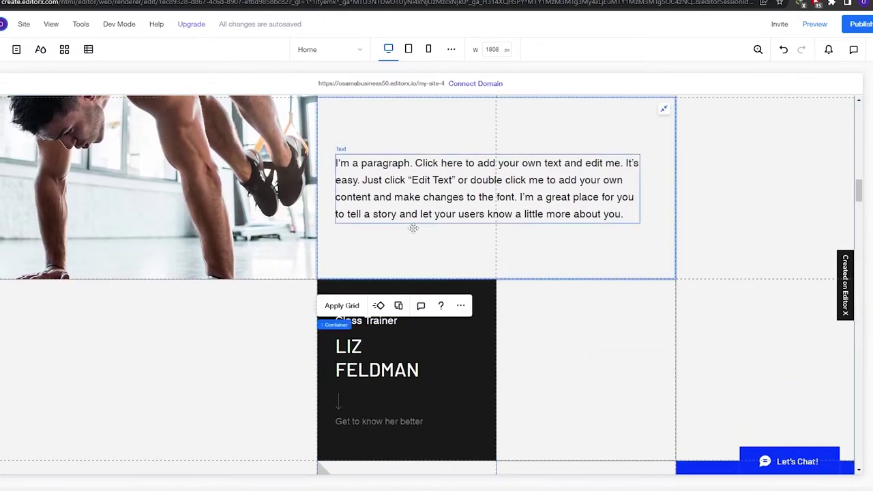
click(380, 306)
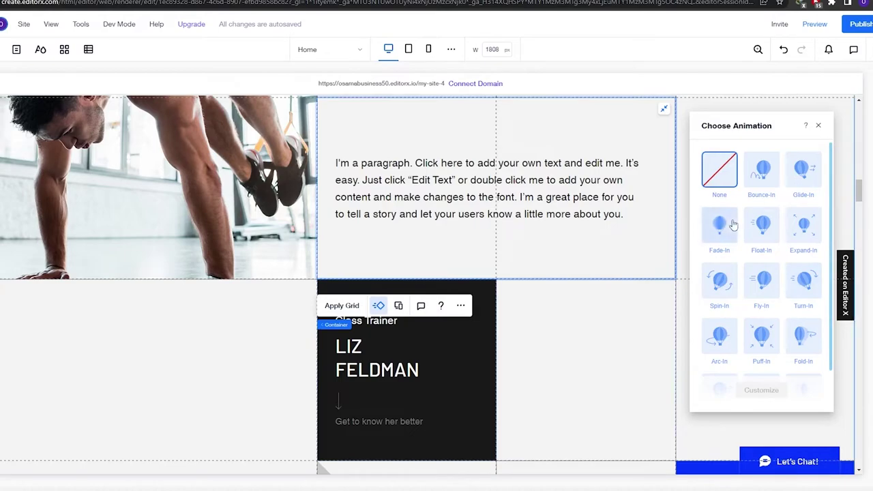
scroll(723, 225, down, 1)
click(593, 232)
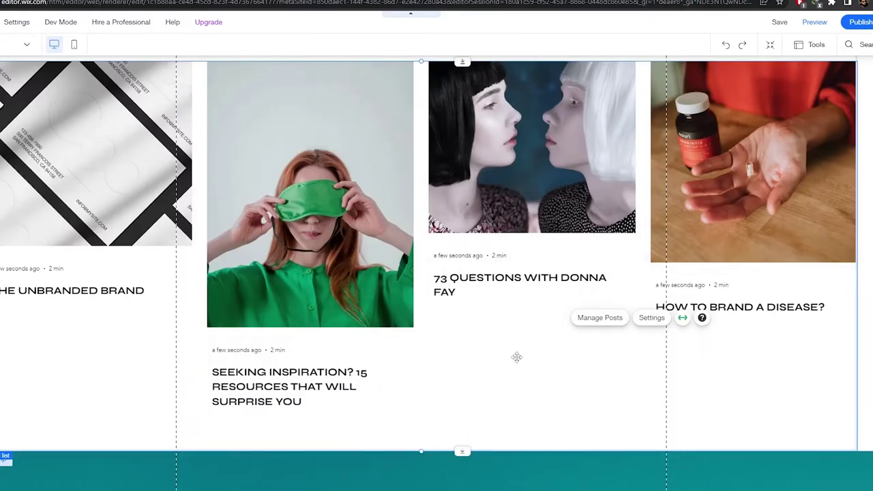
scroll(516, 357, up, 10)
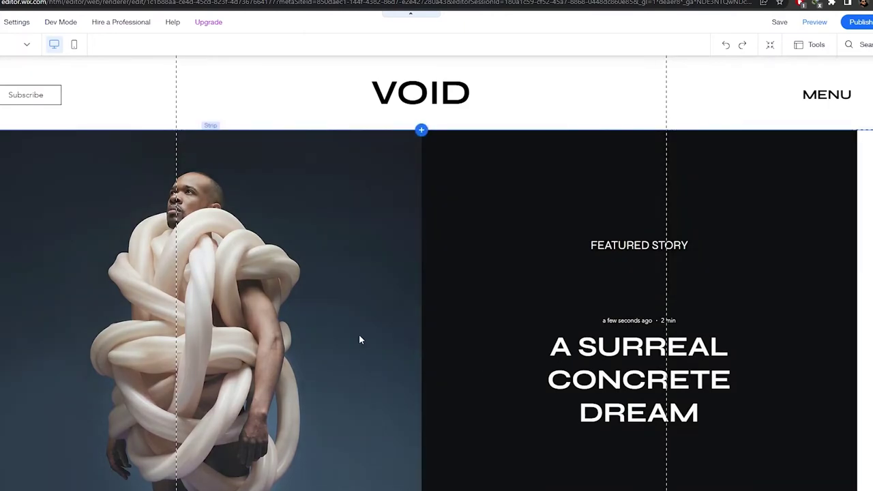
Select the featured story and LATEST posts strips, then scroll through the page
click(360, 339)
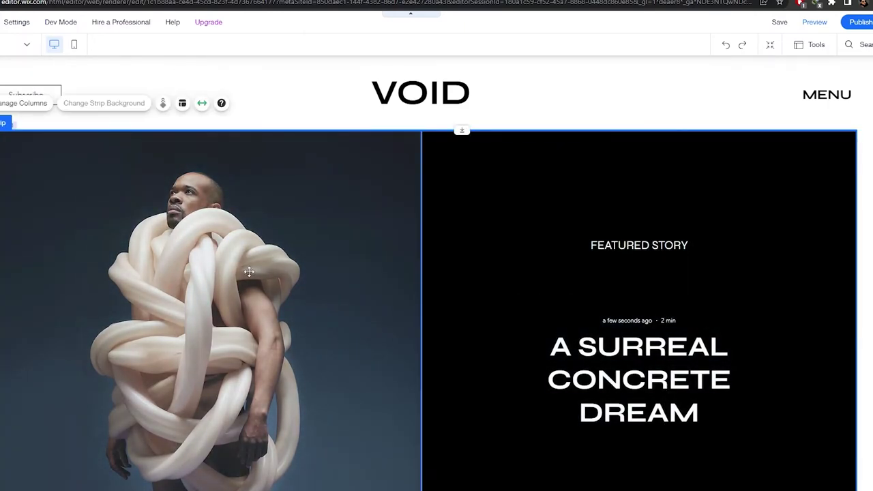
scroll(249, 271, down, 5)
click(305, 287)
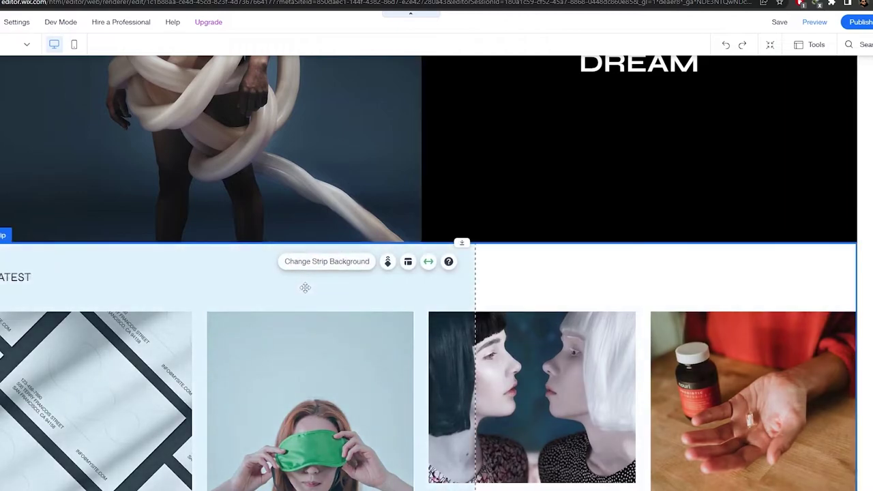
scroll(305, 287, down, 5)
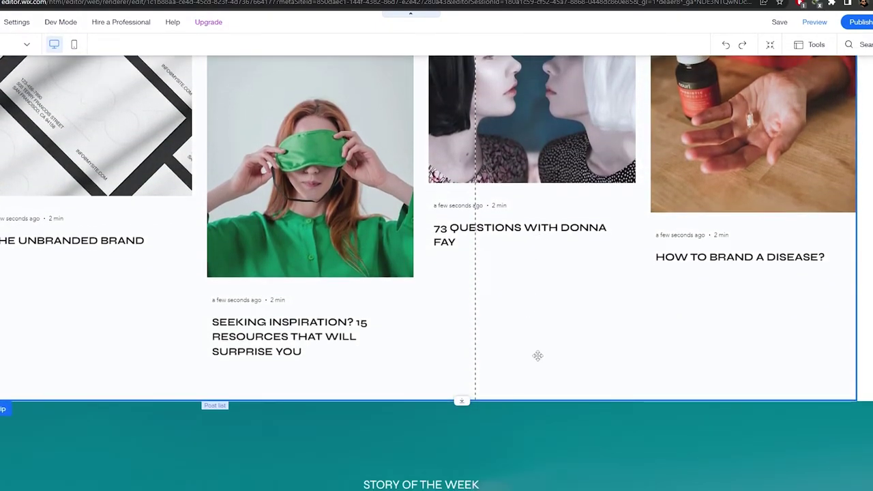
scroll(538, 355, down, 10)
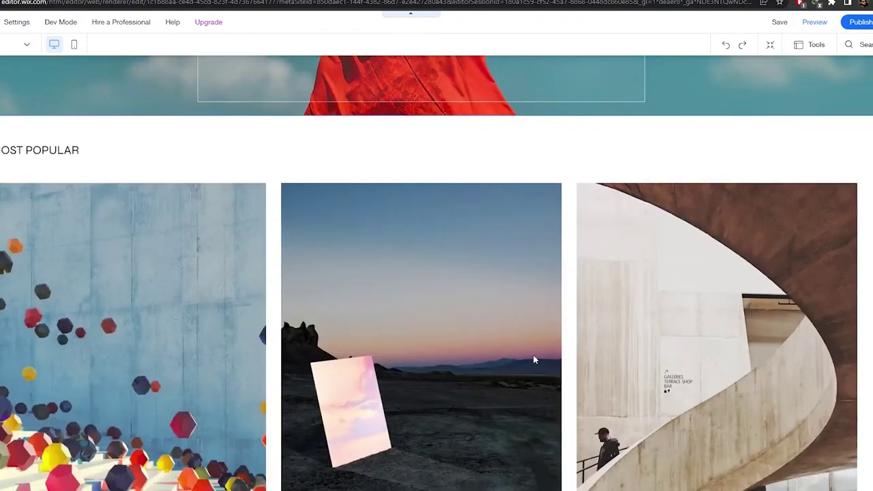
scroll(533, 357, down, 10)
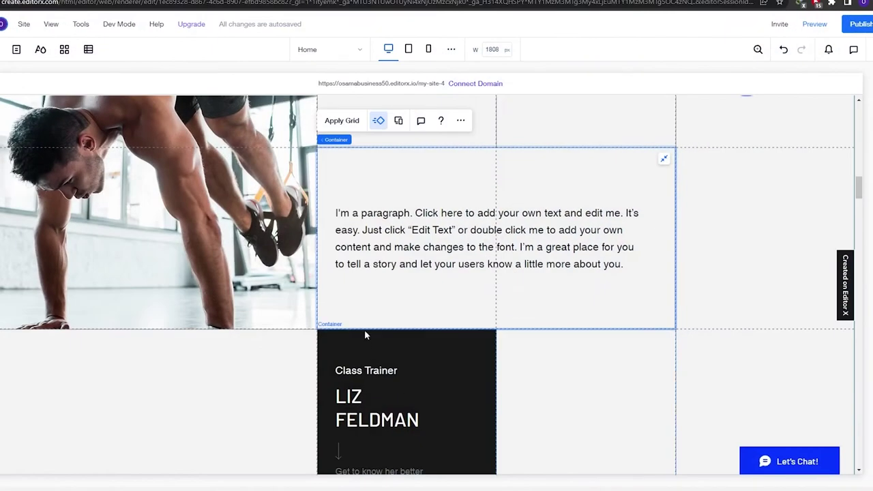
scroll(364, 333, down, 5)
scroll(368, 311, up, 15)
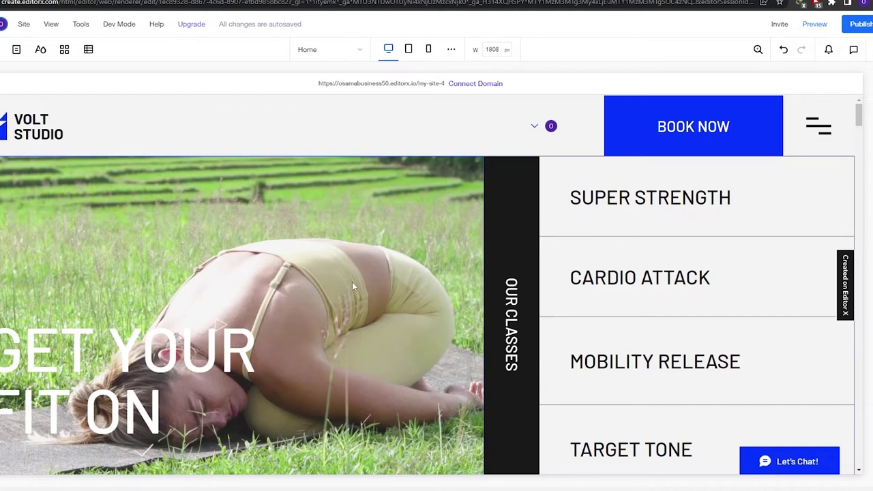
Select and deselect the GET YOUR FIT ON heading, then show the Site Masters panel
scroll(352, 282, down, 1)
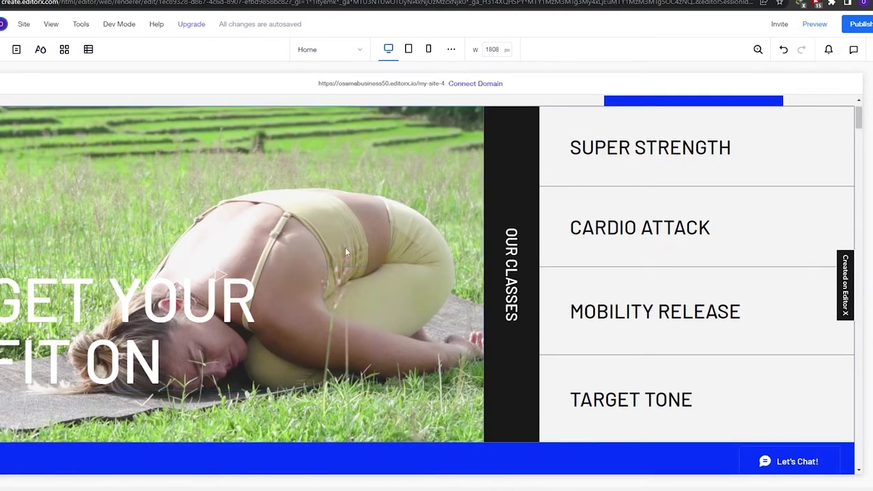
click(220, 273)
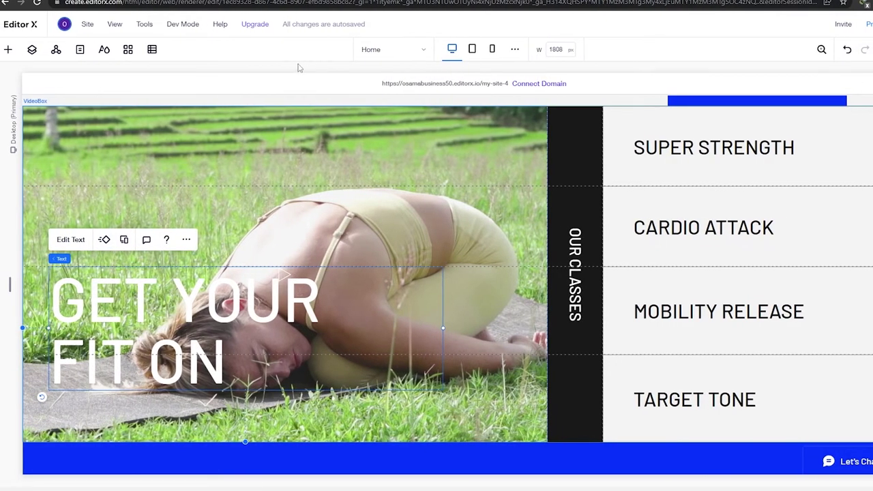
key(Escape)
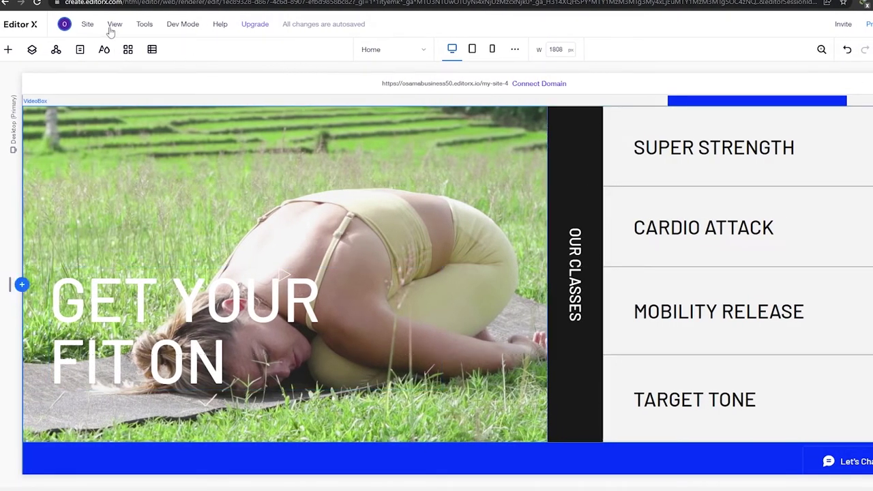
click(54, 59)
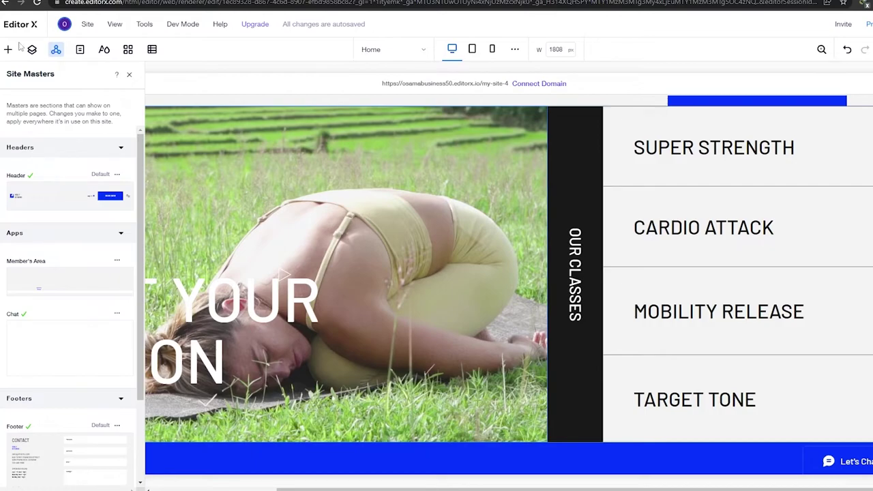
Review the page's layer list, then close it to show the full canvas
click(32, 52)
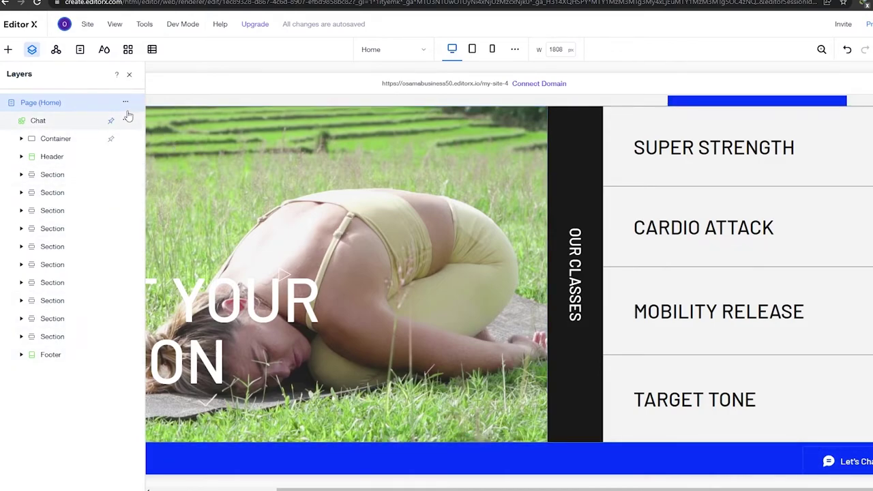
click(130, 77)
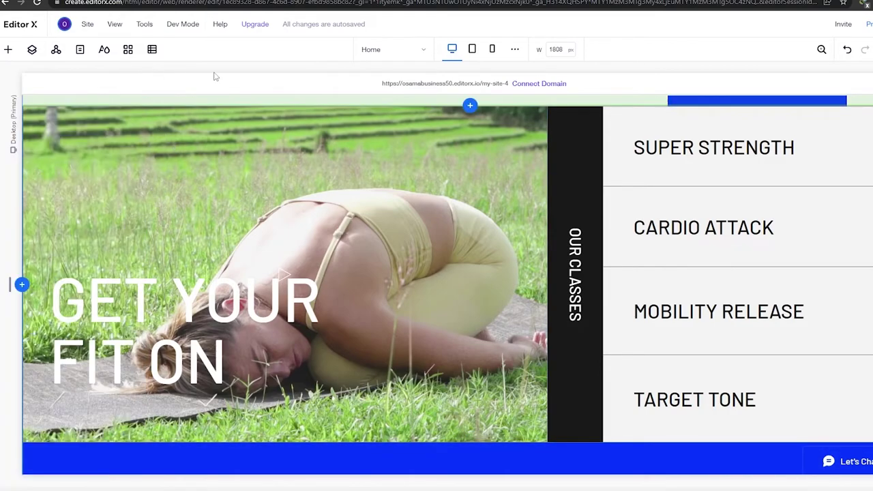
click(105, 52)
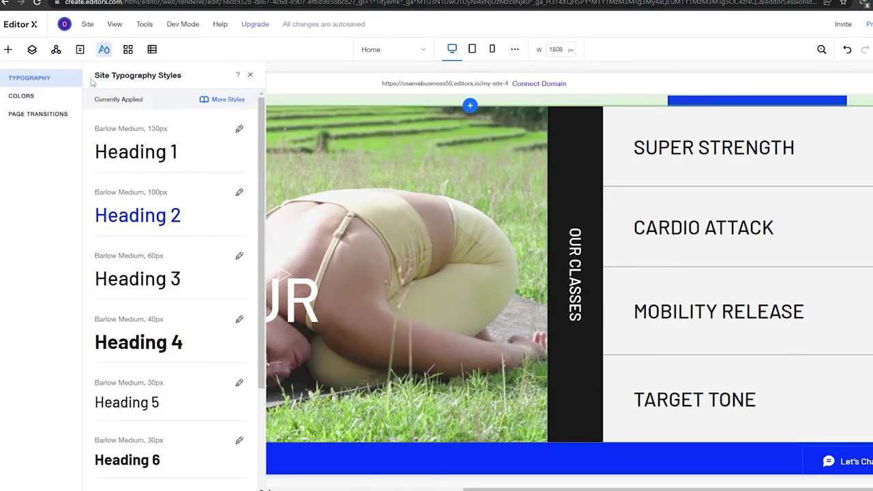
click(44, 116)
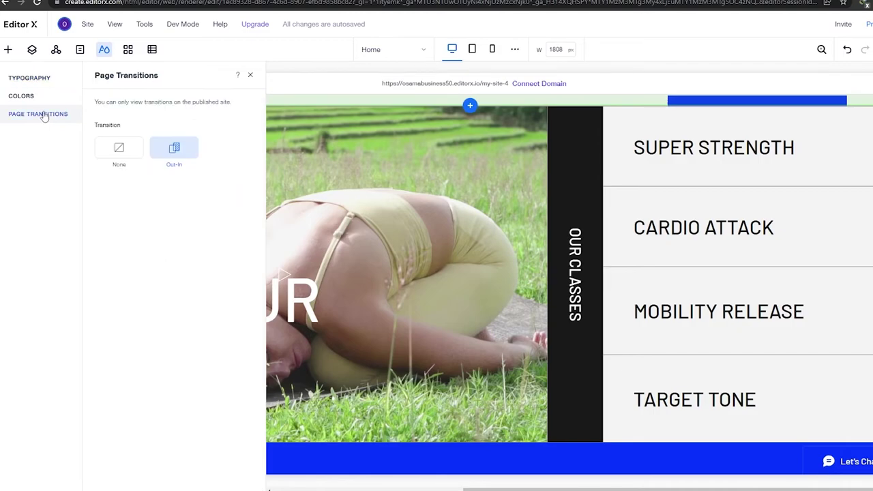
click(21, 99)
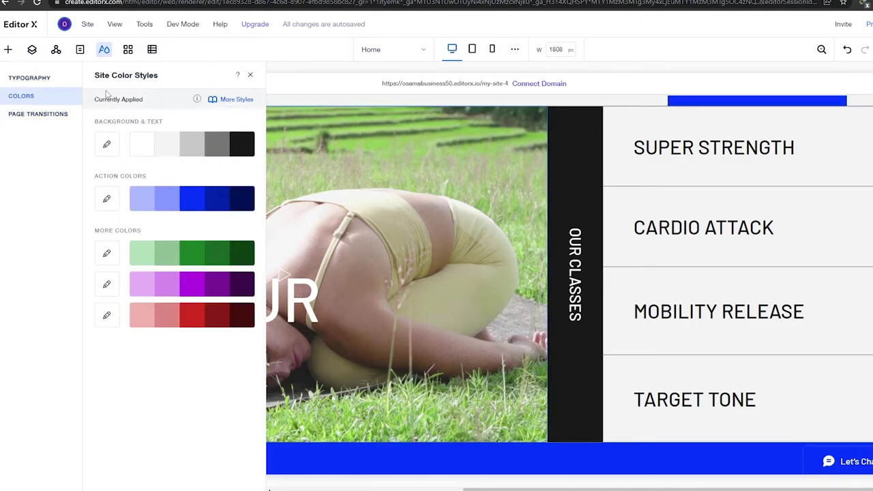
click(51, 80)
scroll(163, 225, down, 3)
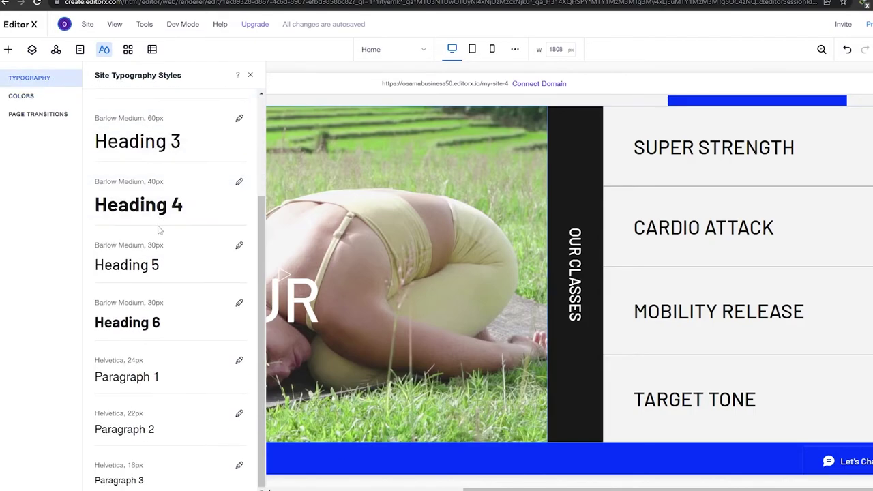
scroll(211, 152, up, 1)
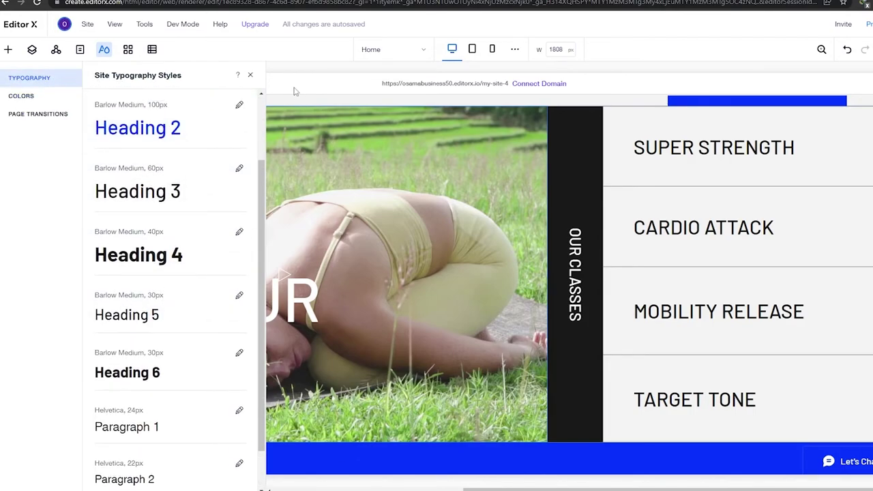
click(249, 76)
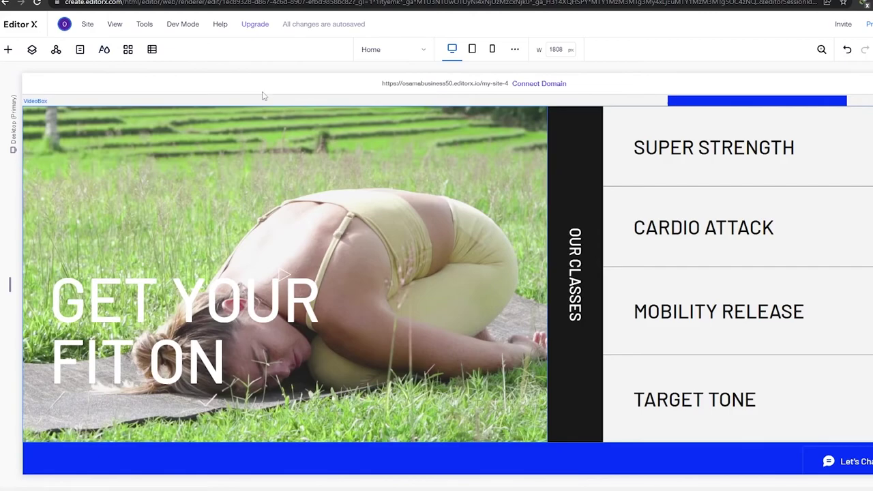
scroll(414, 225, down, 4)
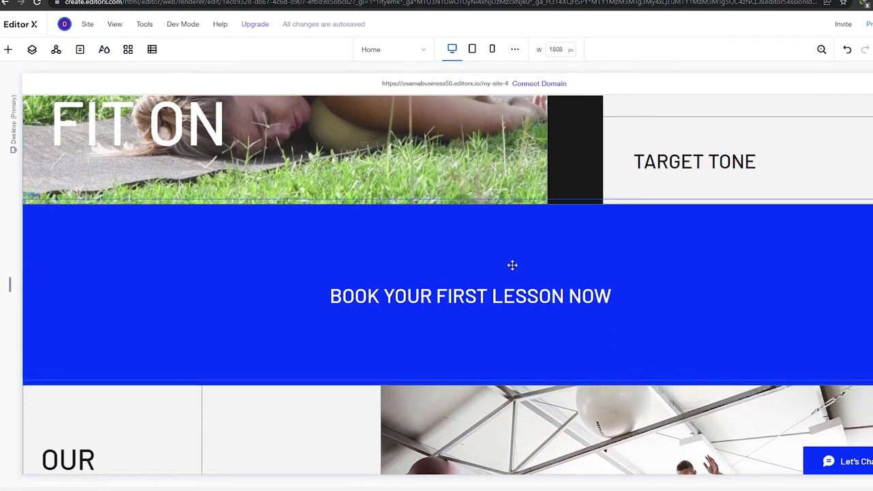
scroll(512, 266, up, 3)
scroll(510, 265, up, 2)
scroll(505, 257, down, 6)
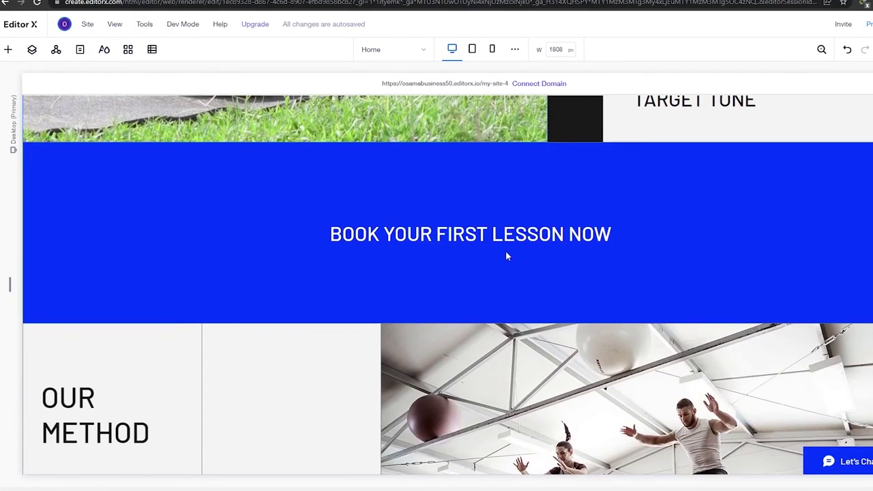
scroll(507, 250, down, 10)
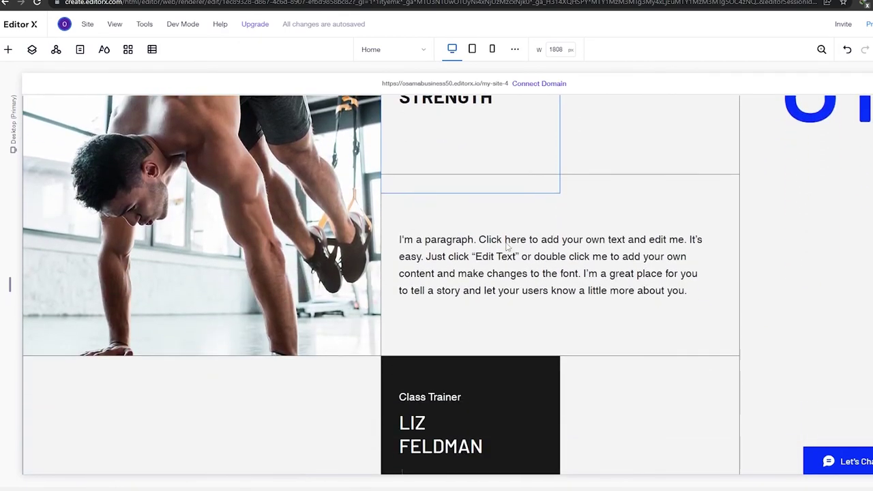
scroll(506, 240, down, 10)
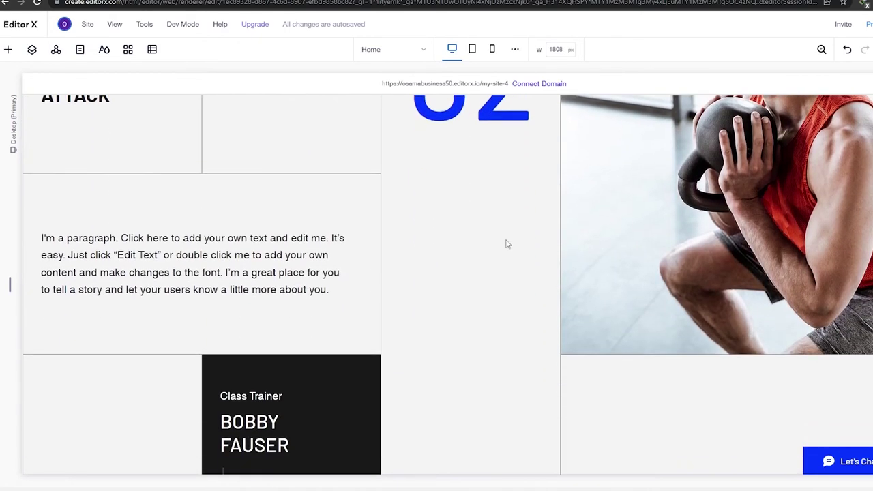
scroll(502, 248, down, 10)
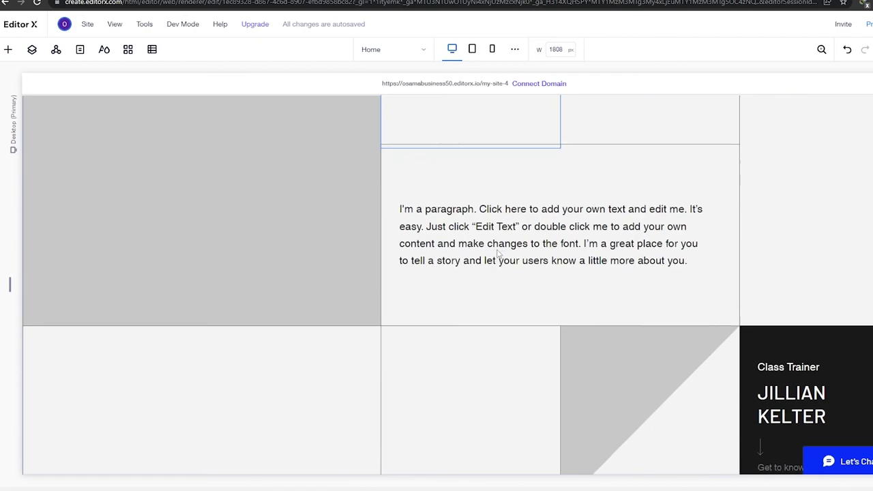
scroll(503, 249, down, 10)
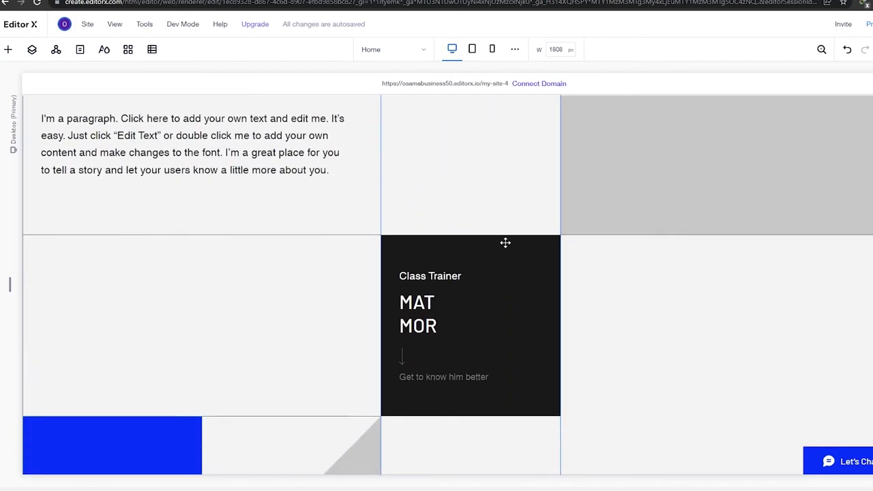
scroll(505, 243, down, 10)
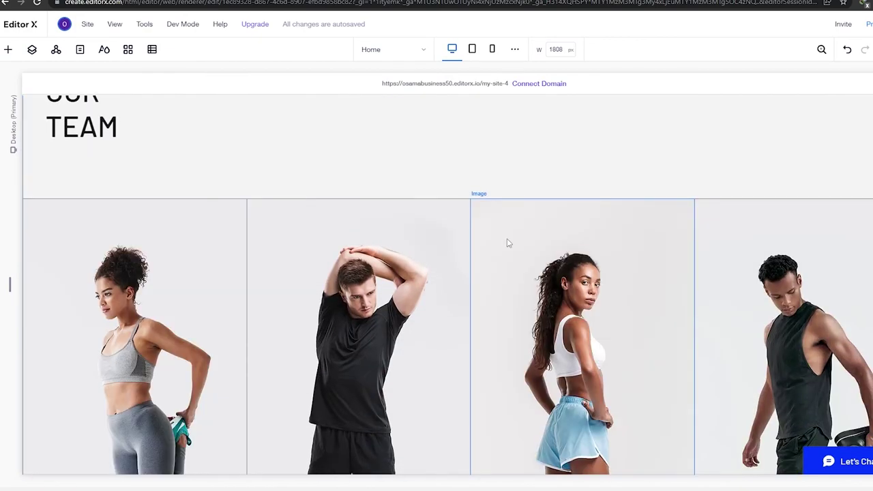
scroll(504, 243, down, 5)
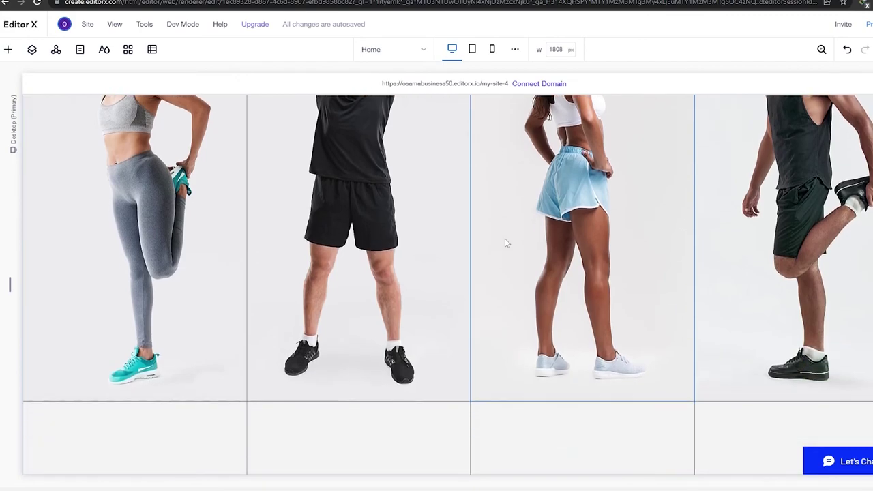
scroll(505, 242, up, 3)
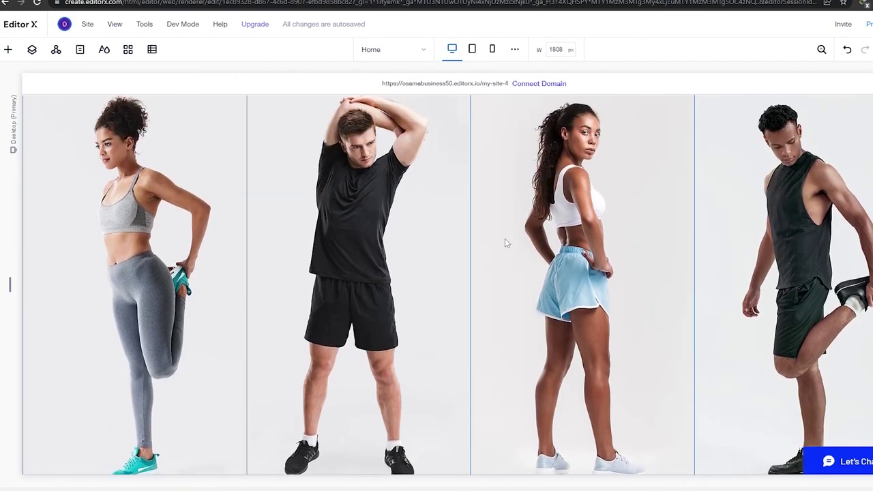
scroll(504, 243, down, 8)
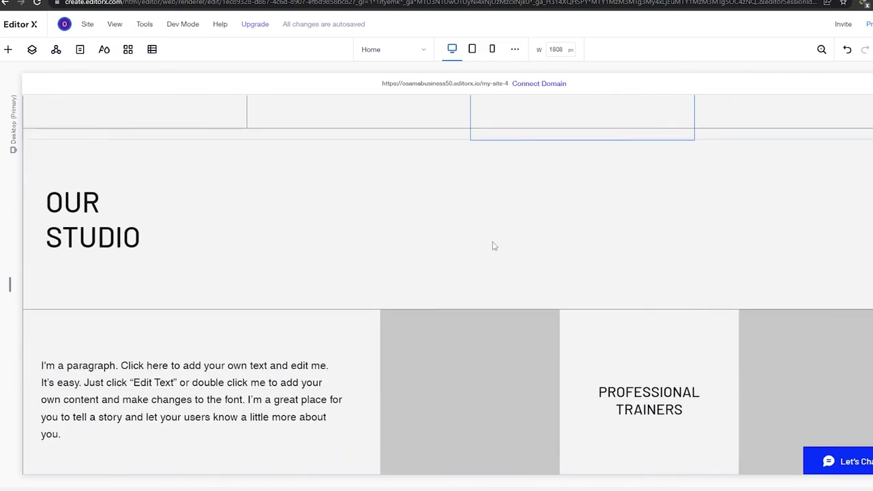
scroll(494, 246, down, 10)
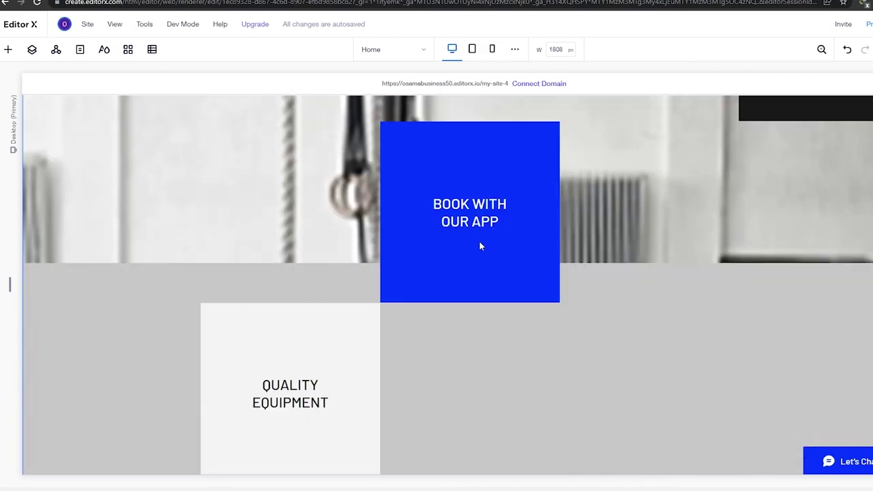
scroll(479, 240, down, 5)
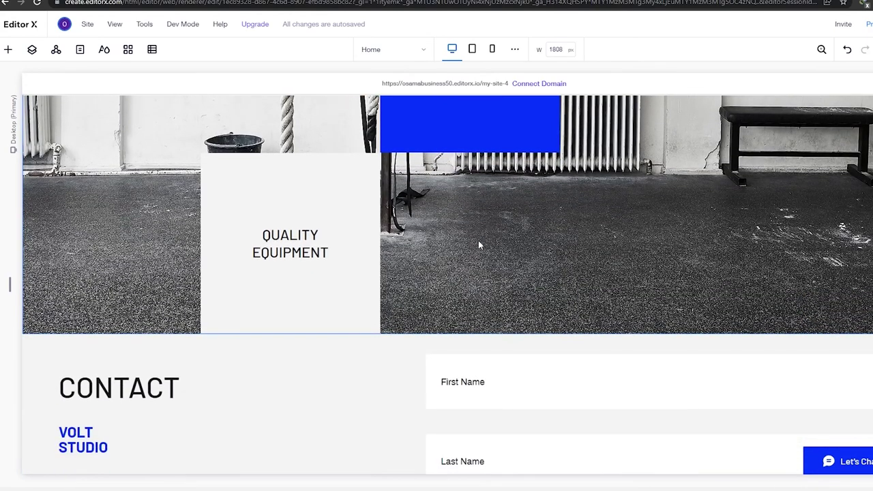
scroll(534, 323, down, 3)
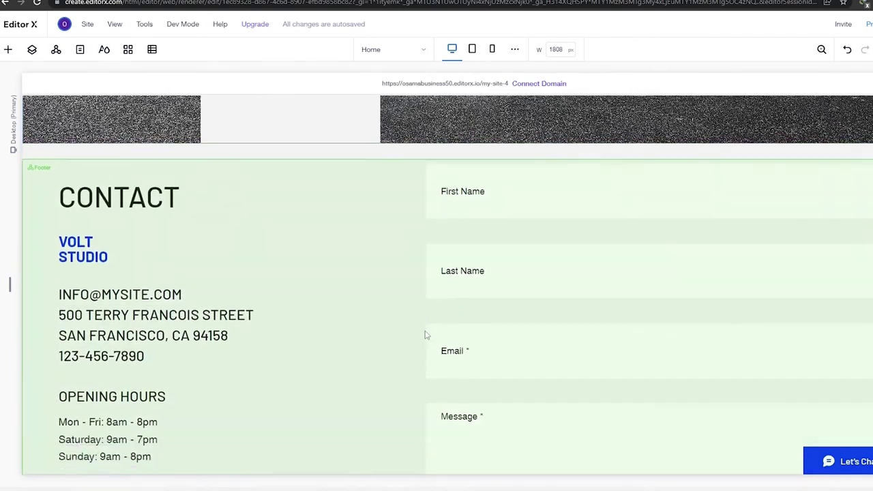
scroll(424, 335, down, 2)
scroll(423, 327, up, 15)
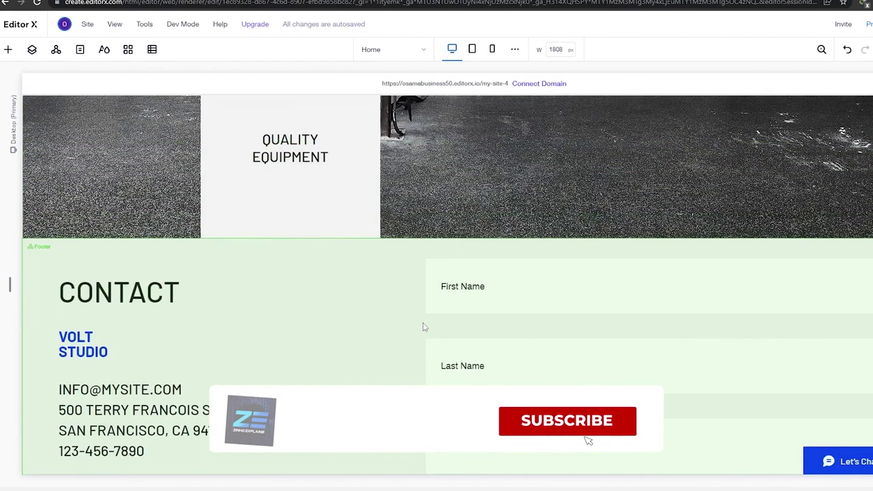
scroll(423, 326, up, 12)
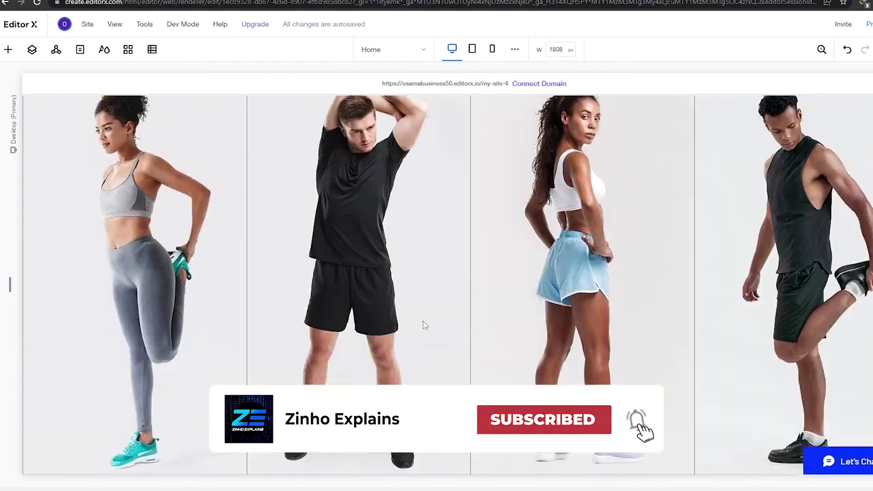
scroll(422, 322, down, 10)
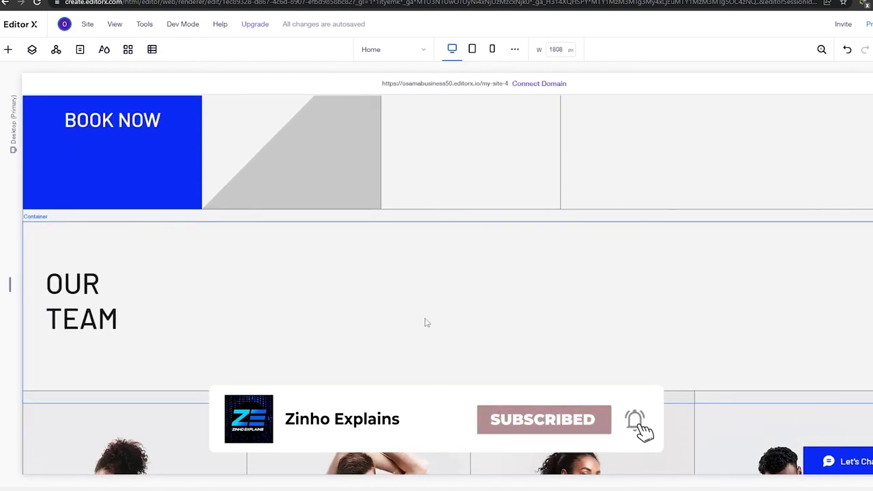